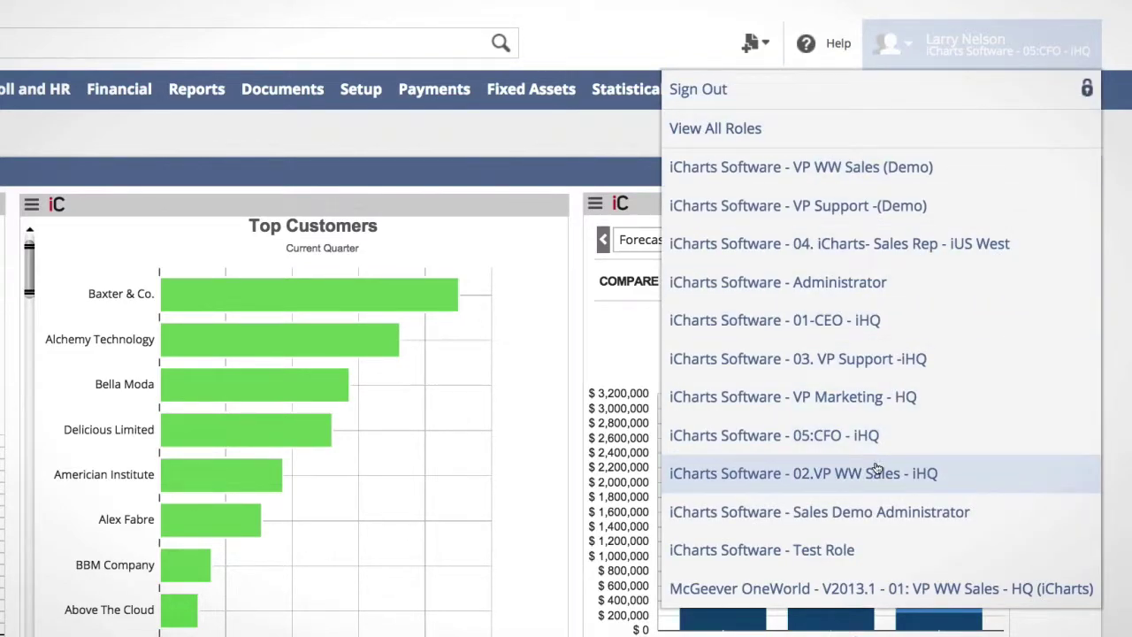
Step: Switch to the iCharts Software 02.VP WW Sales - iHQ role and start creating a new iCharts data visualization
{"action": "left_click", "coordinate": [703, 447]}
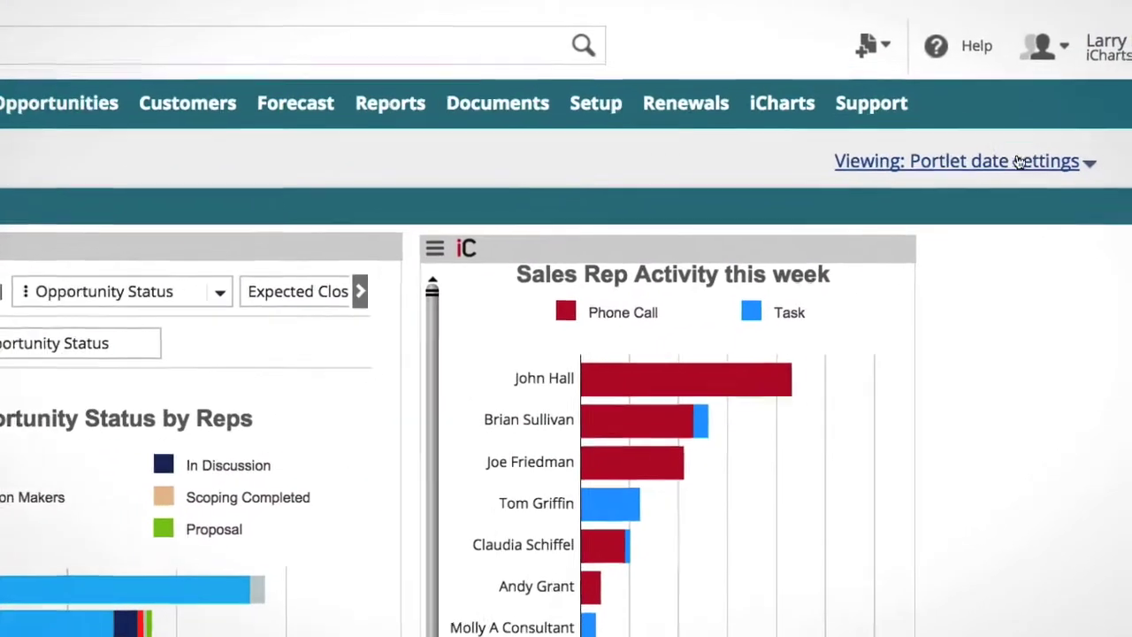
{"action": "mouse_move", "coordinate": [1007, 63]}
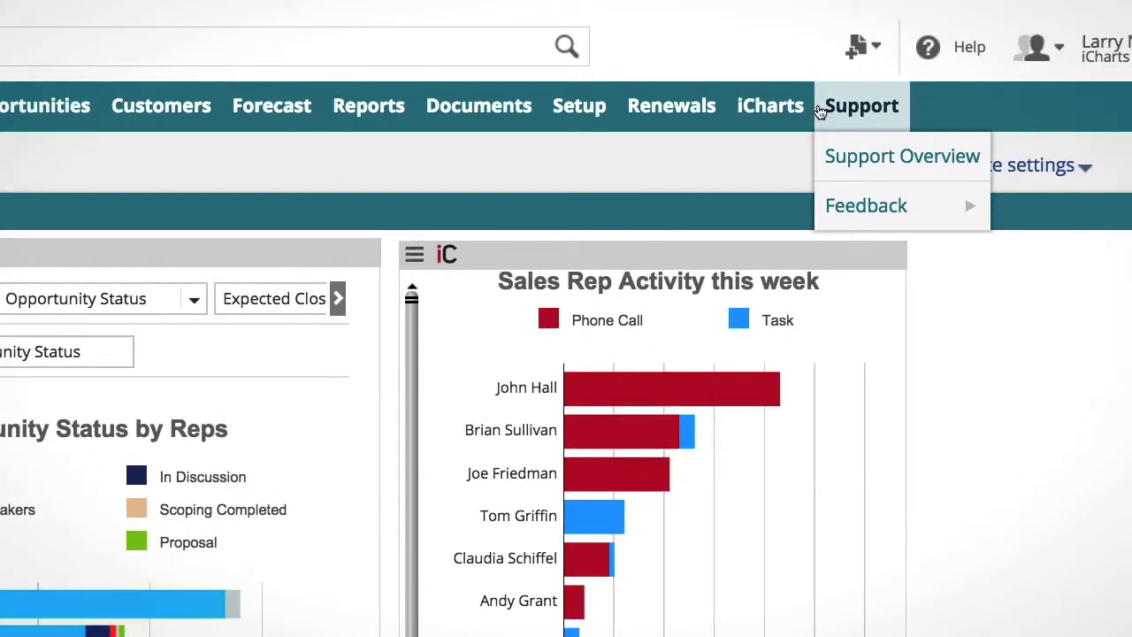
{"action": "mouse_move", "coordinate": [799, 109]}
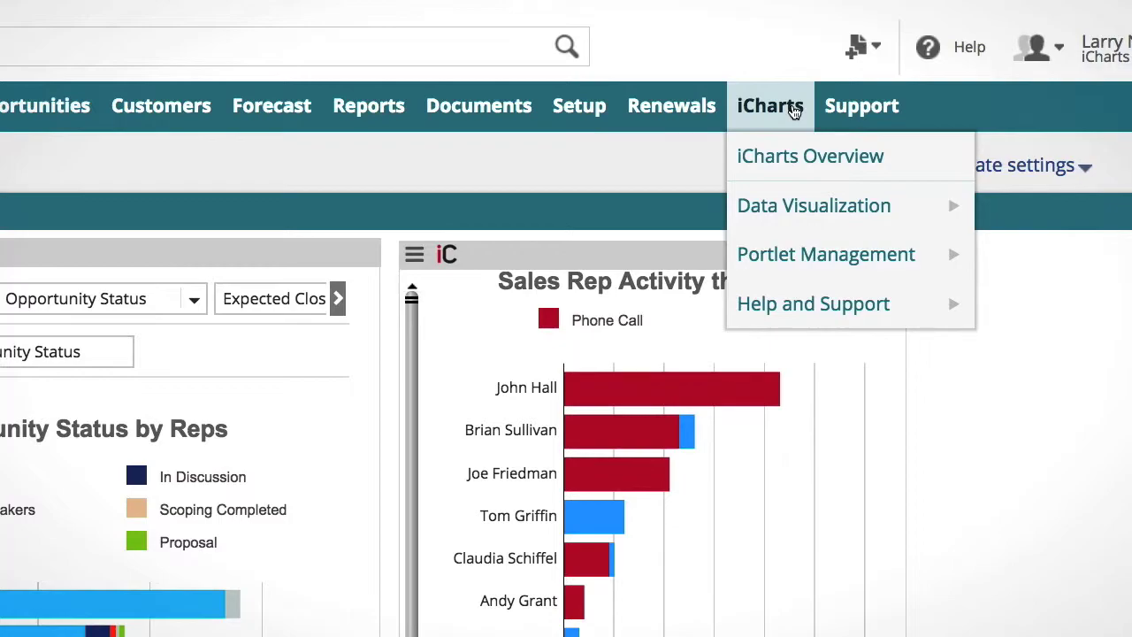
{"action": "mouse_move", "coordinate": [812, 207]}
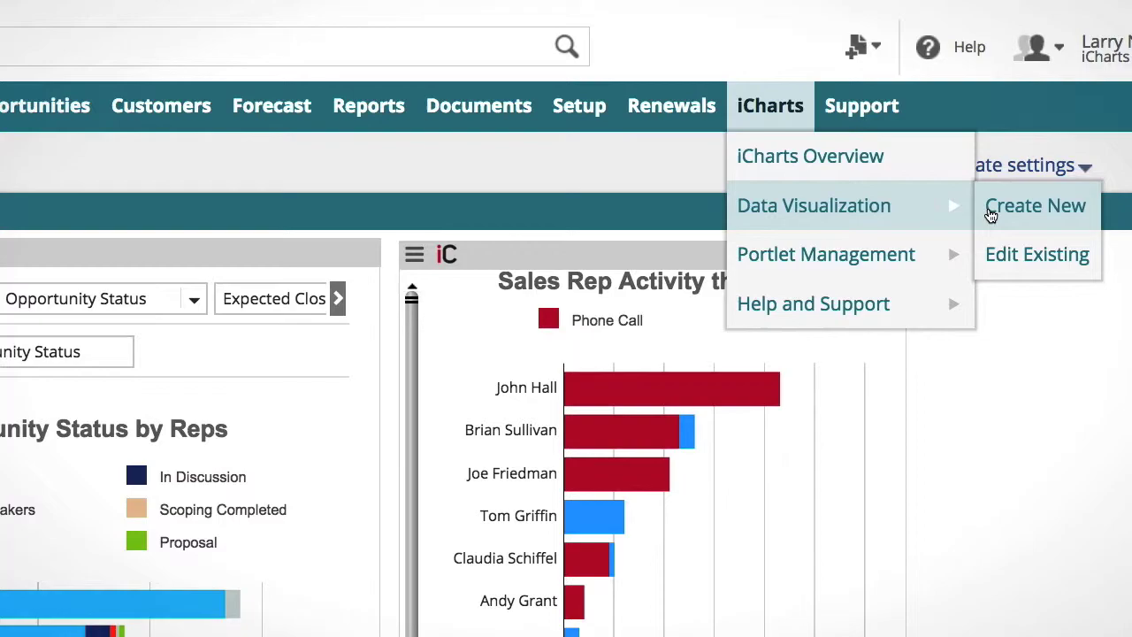
{"action": "left_click", "coordinate": [991, 215]}
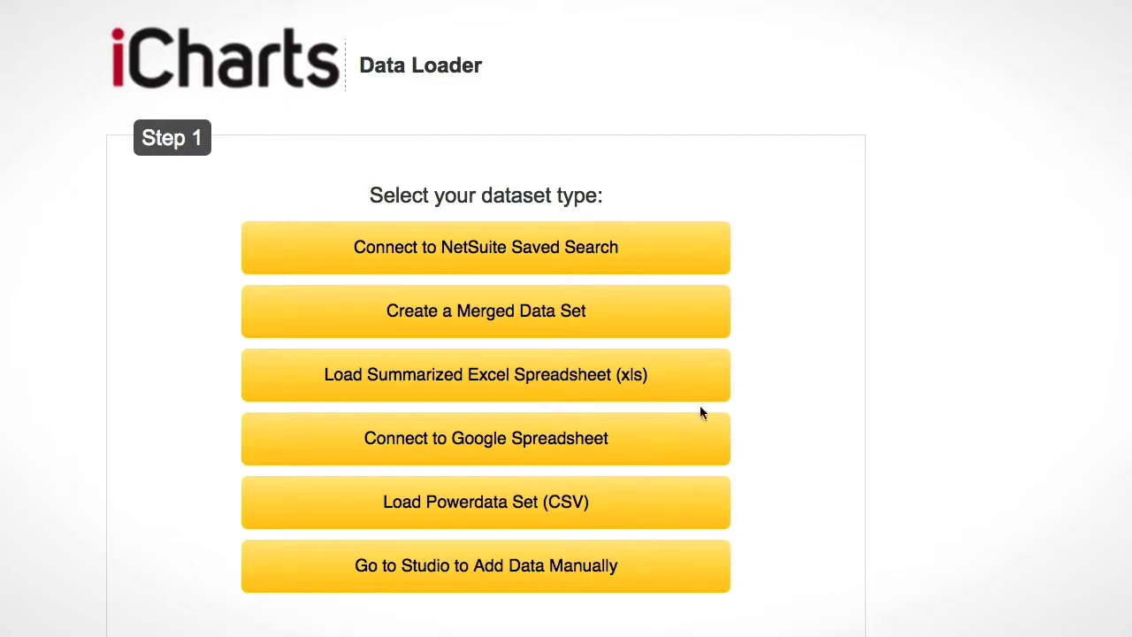
Step: Choose a NetSuite saved search as the dataset type and set the record type to Transaction
{"action": "left_click", "coordinate": [695, 307]}
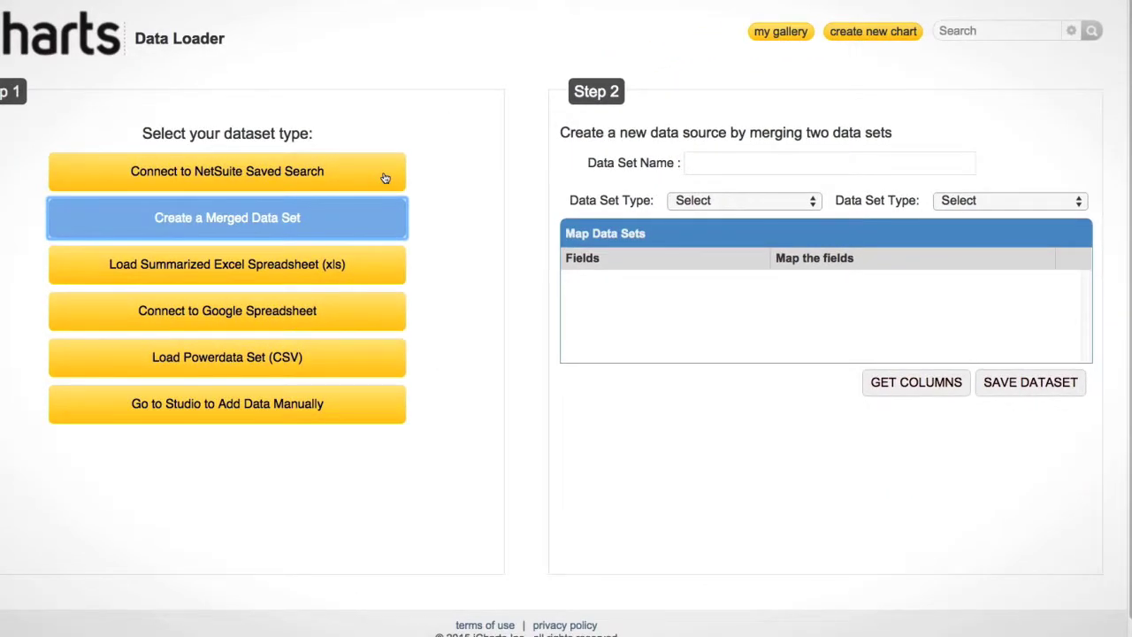
{"action": "left_click", "coordinate": [385, 178]}
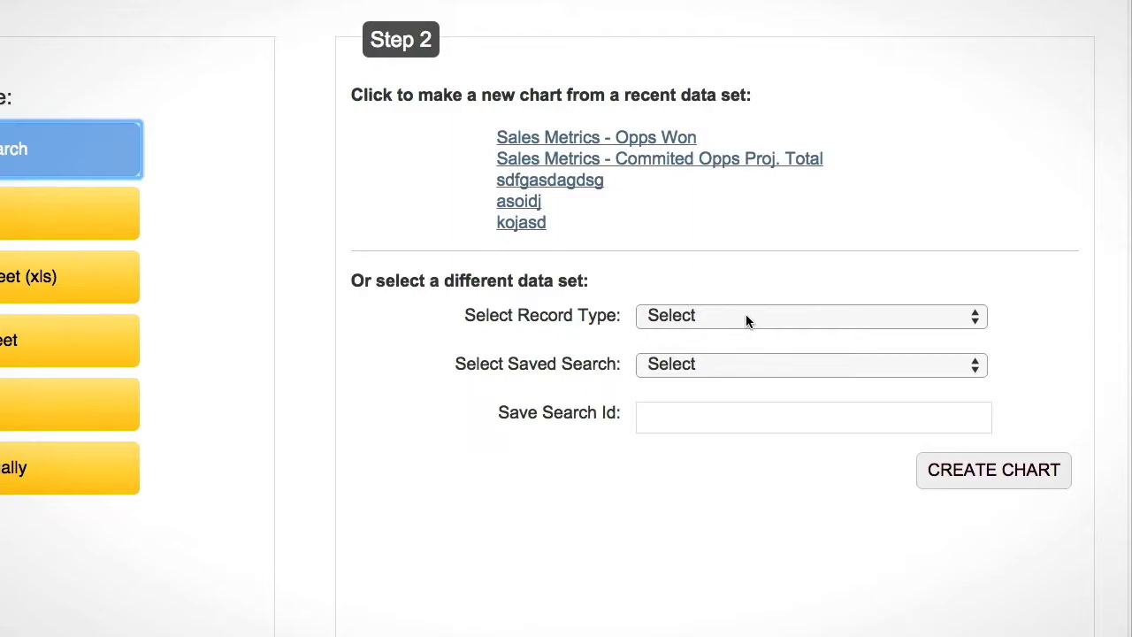
{"action": "left_click", "coordinate": [745, 314]}
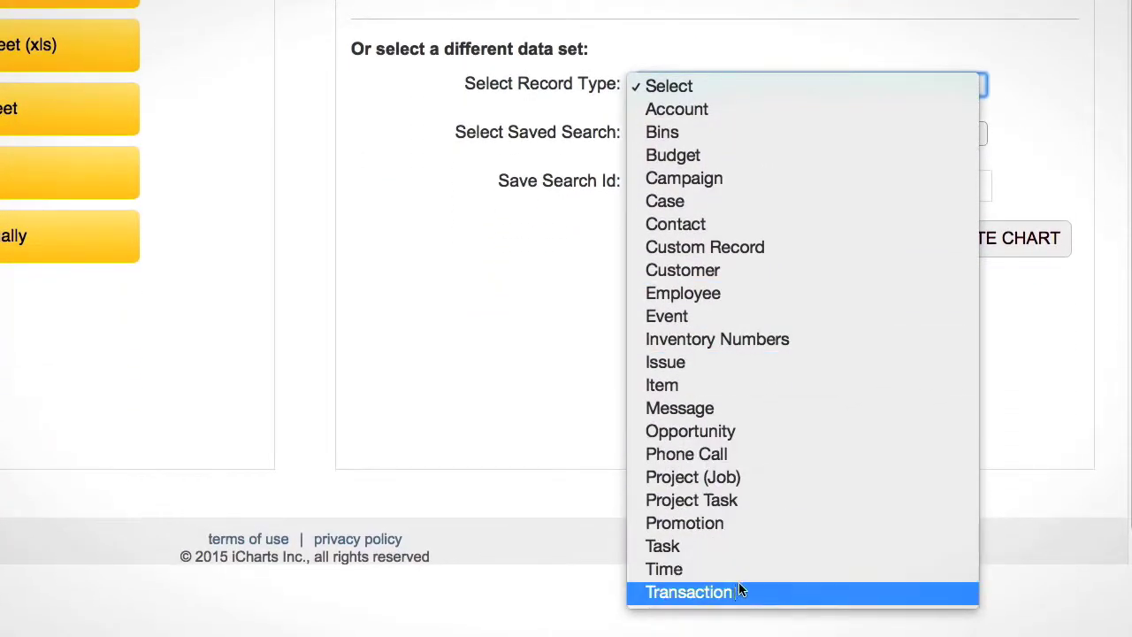
{"action": "left_click", "coordinate": [741, 591]}
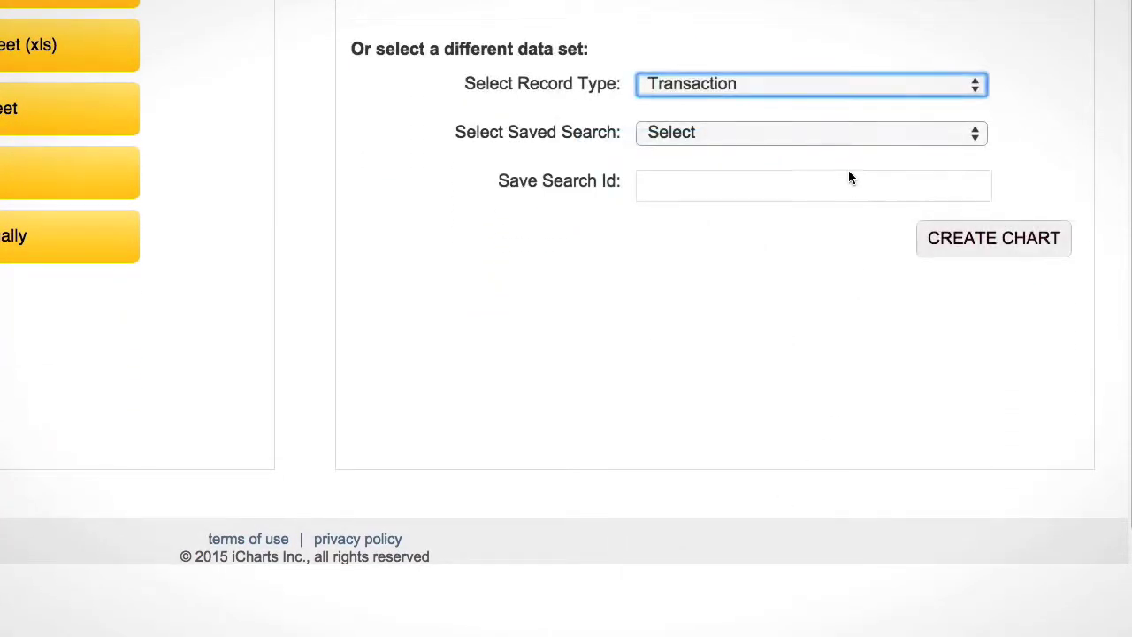
Step: Select the saved search iCharts Preferred Search (Transaction) and create a chart from it
{"action": "left_click", "coordinate": [865, 139]}
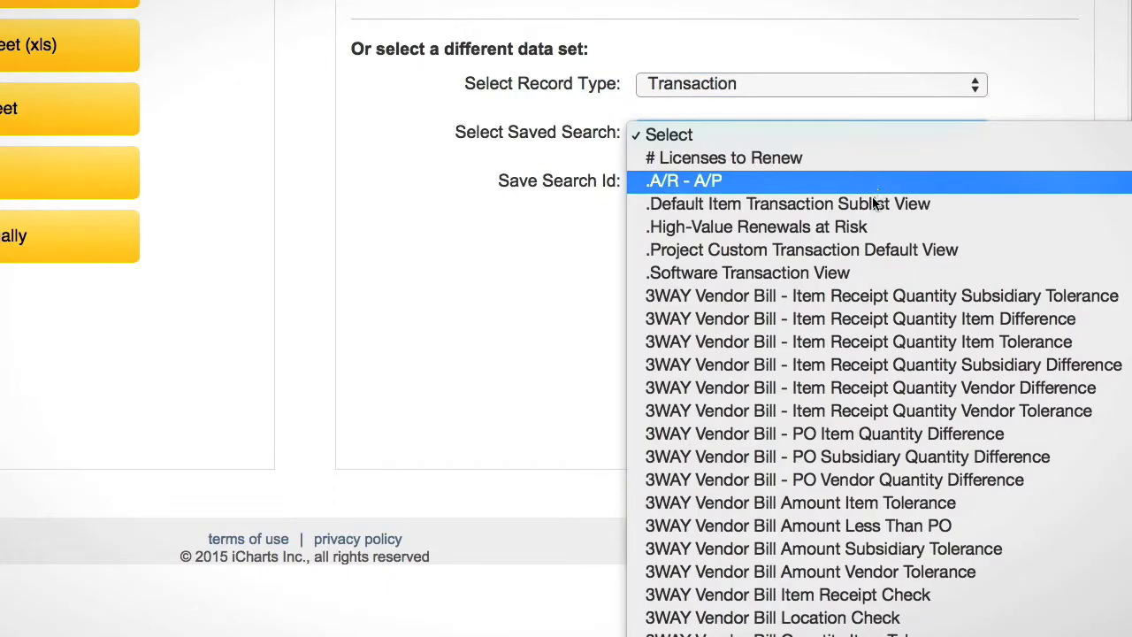
{"action": "scroll", "coordinate": [876, 278], "scroll_direction": "down", "scroll_amount": 3}
{"action": "scroll", "coordinate": [871, 278], "scroll_direction": "down", "scroll_amount": 10}
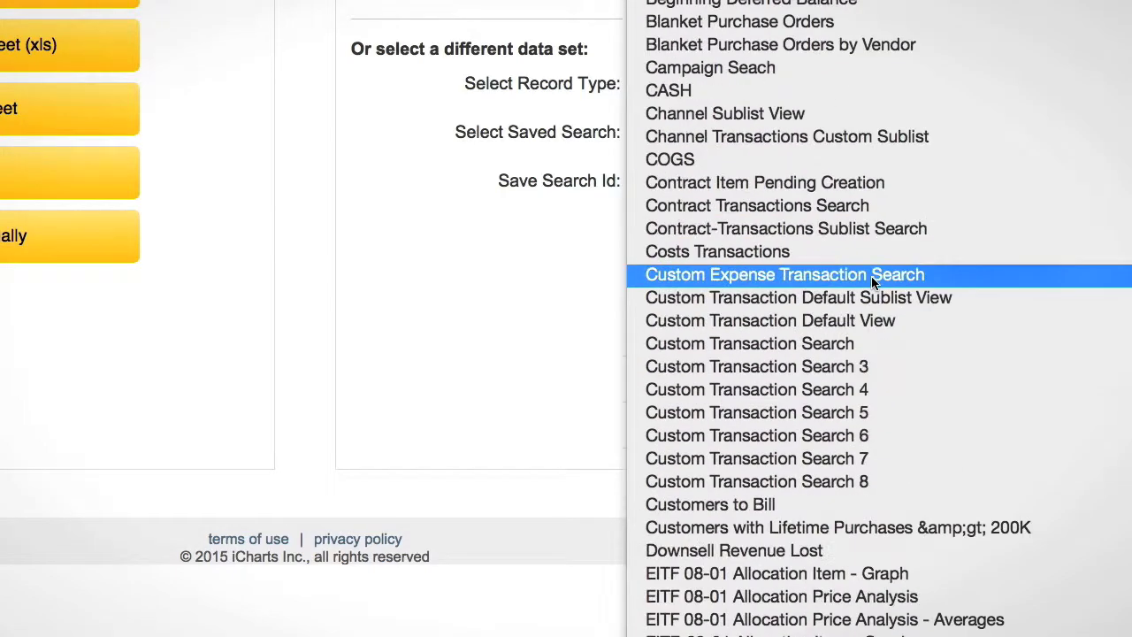
{"action": "scroll", "coordinate": [871, 276], "scroll_direction": "down", "scroll_amount": 7}
{"action": "scroll", "coordinate": [872, 281], "scroll_direction": "down", "scroll_amount": 3}
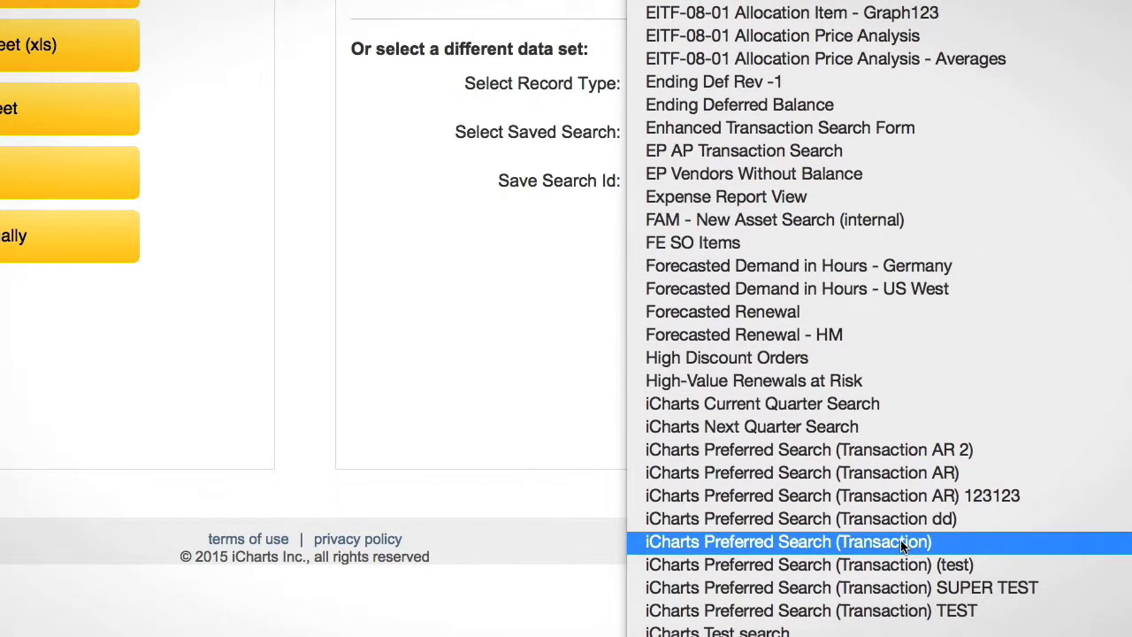
{"action": "left_click", "coordinate": [903, 543]}
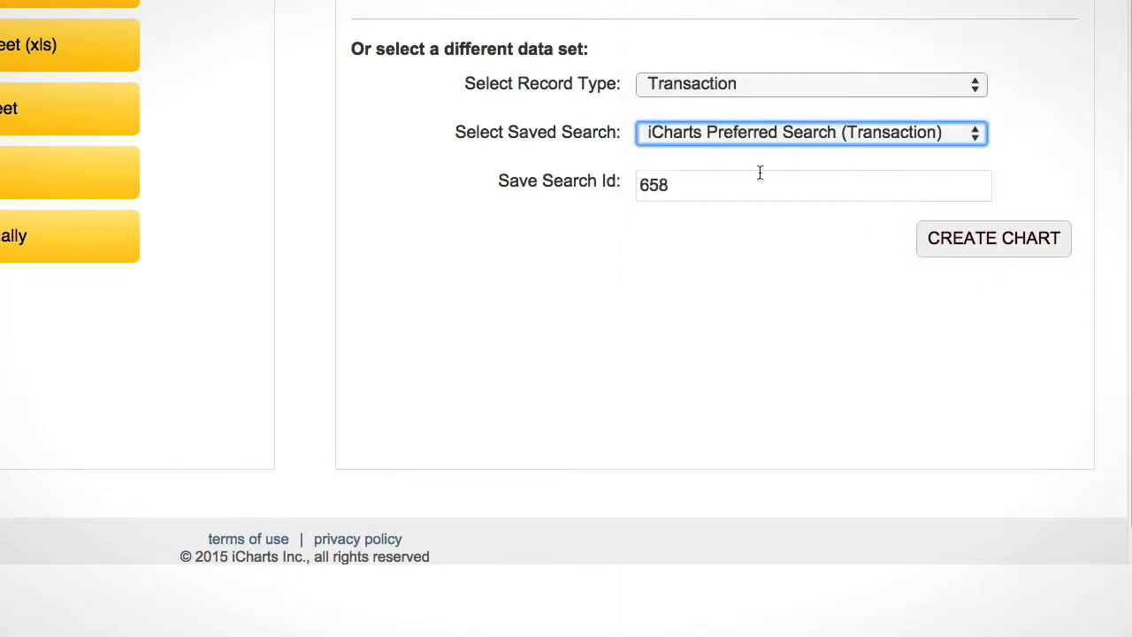
{"action": "left_click", "coordinate": [746, 179]}
{"action": "left_click_drag", "start_coordinate": [745, 182], "coordinate": [640, 181]}
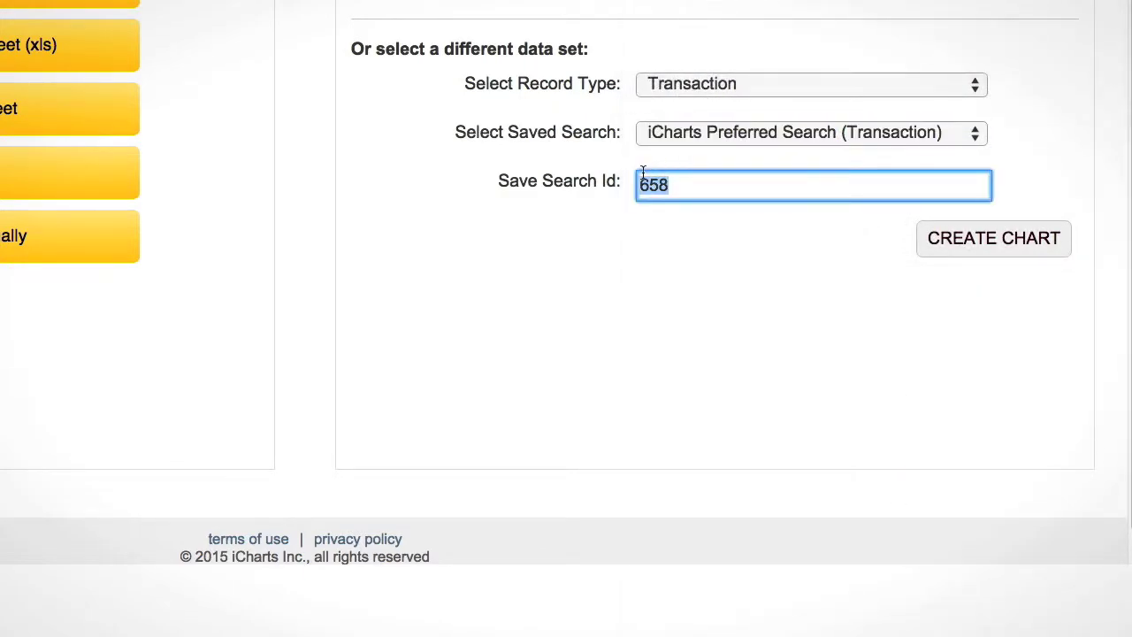
{"action": "left_click", "coordinate": [689, 205]}
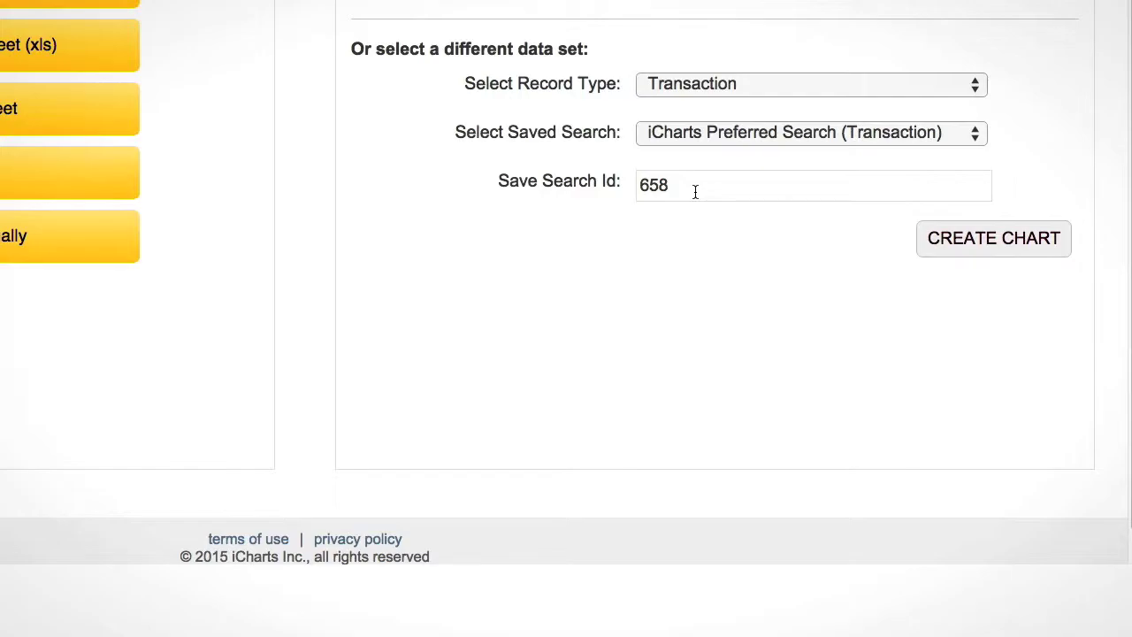
{"action": "left_click", "coordinate": [966, 234]}
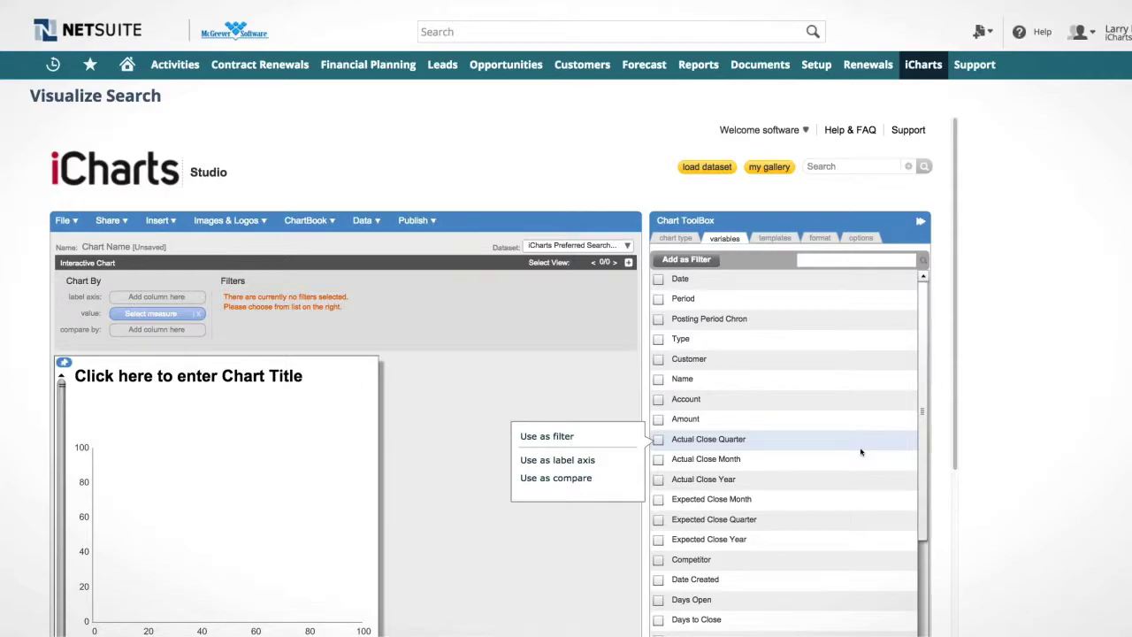
Step: Assign the Sales Rep variable to the chart's label axis
{"action": "mouse_move", "coordinate": [811, 374]}
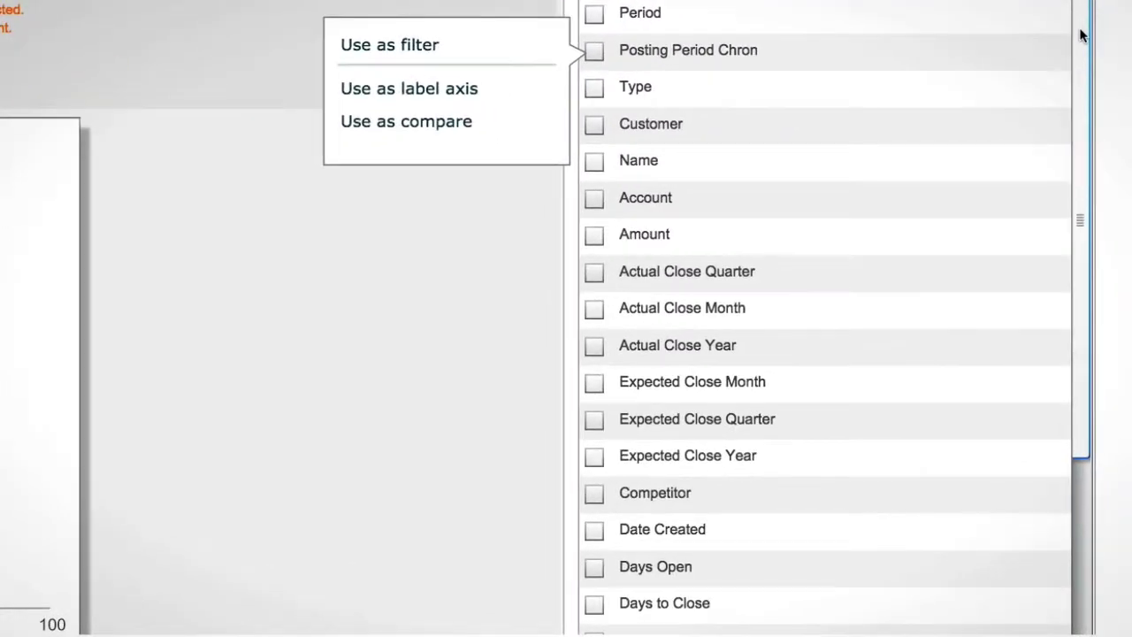
{"action": "left_click_drag", "start_coordinate": [1081, 34], "coordinate": [1055, 233]}
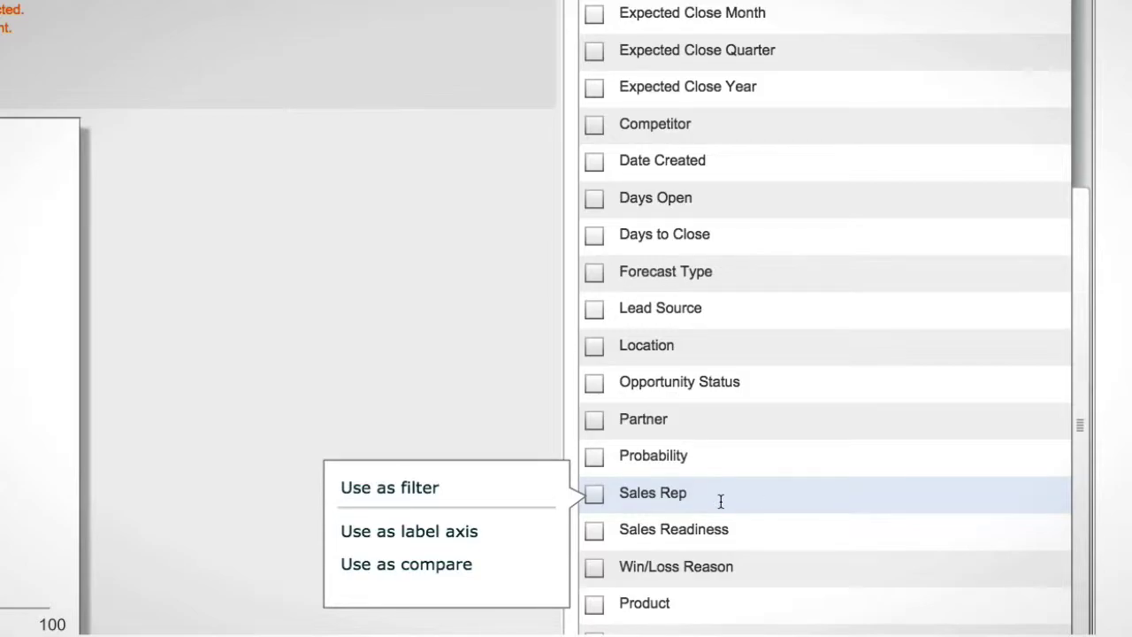
{"action": "left_click_drag", "start_coordinate": [715, 498], "coordinate": [276, 179]}
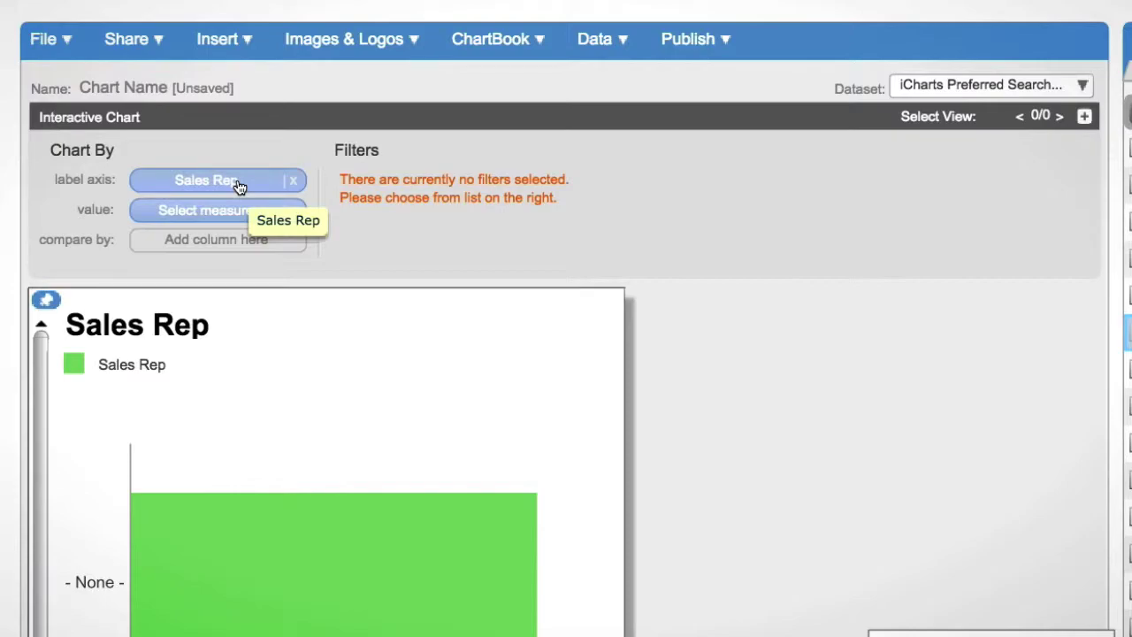
Step: Include all Sales Rep entries except - None -, sort them by value, and apply the changes to the chart
{"action": "left_click", "coordinate": [237, 182]}
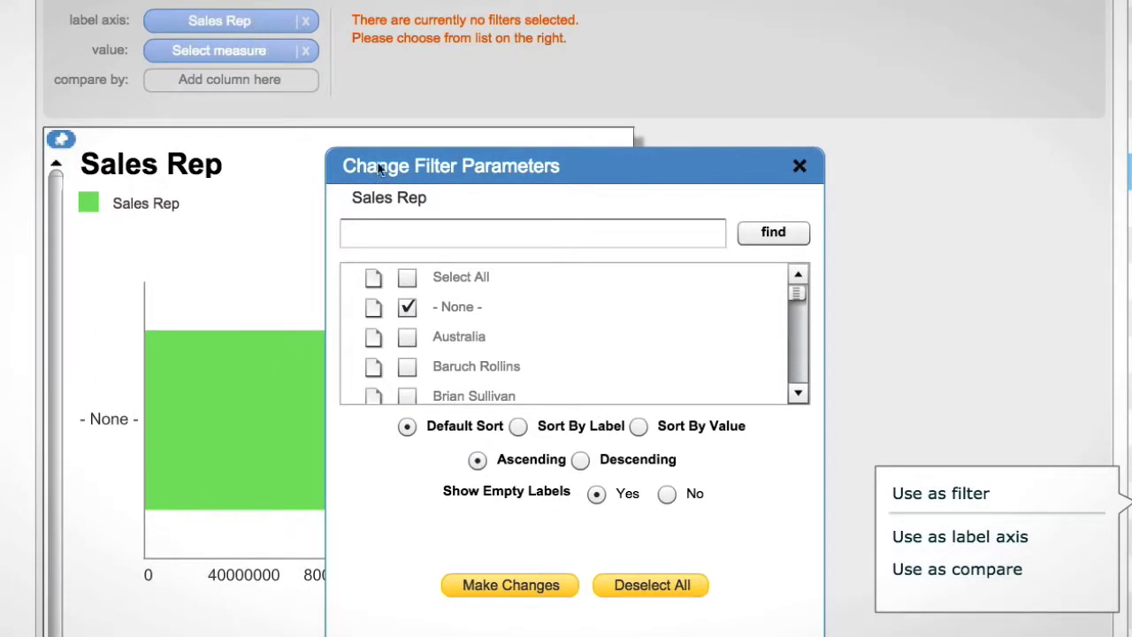
{"action": "mouse_move", "coordinate": [796, 306]}
{"action": "left_mouse_down"}
{"action": "mouse_move", "coordinate": [795, 380]}
{"action": "mouse_move", "coordinate": [796, 300]}
{"action": "left_mouse_up"}
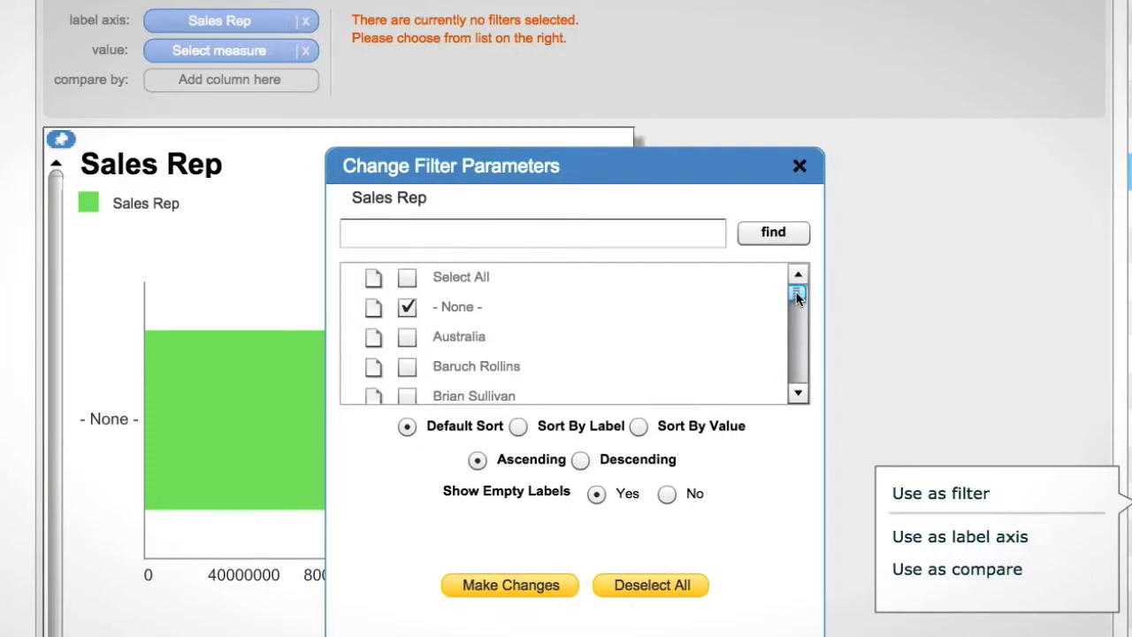
{"action": "left_click", "coordinate": [405, 280]}
{"action": "left_click", "coordinate": [408, 309]}
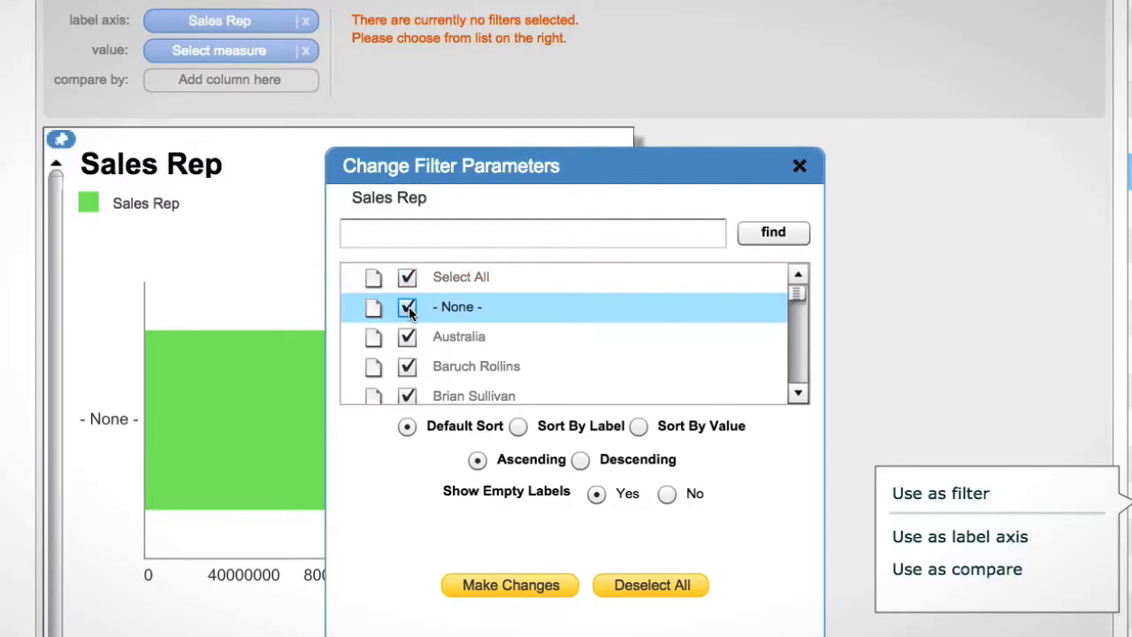
{"action": "left_click", "coordinate": [638, 428]}
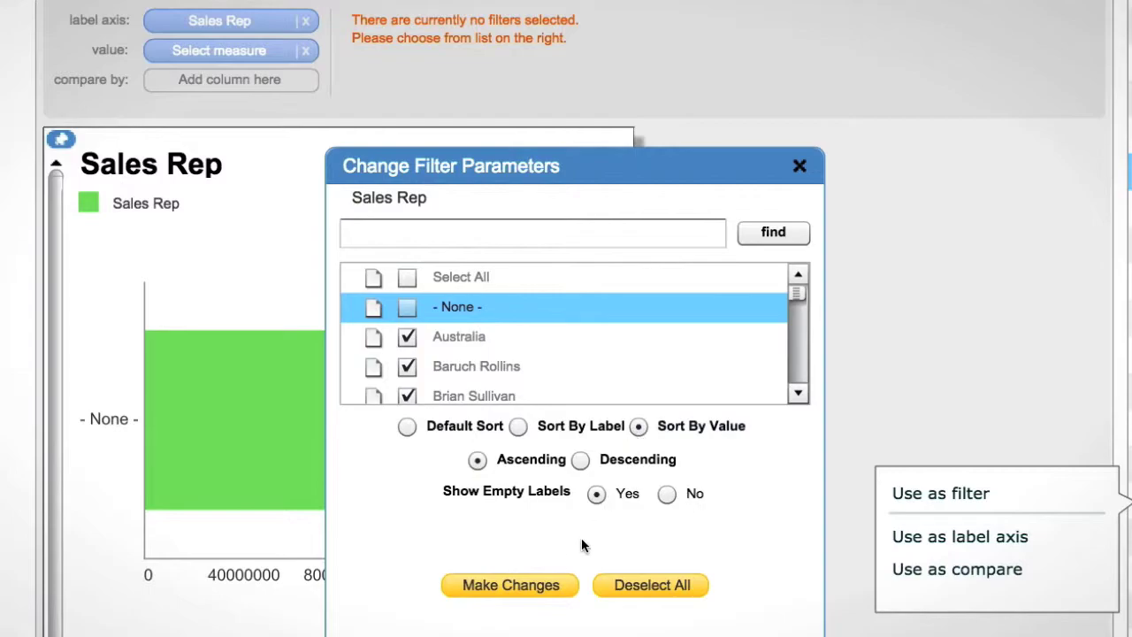
{"action": "left_click", "coordinate": [551, 586]}
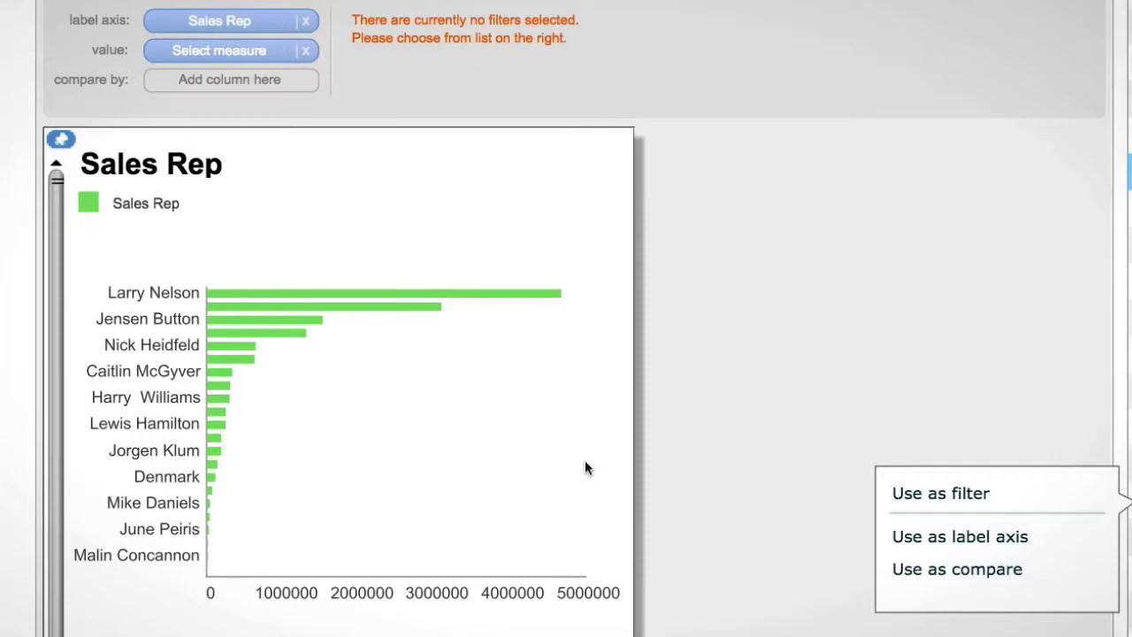
Step: Enlarge the bar chart area downward, upward and slightly wider so it fills the space below the legend
{"action": "mouse_move", "coordinate": [260, 320]}
{"action": "scroll", "coordinate": [418, 502], "scroll_direction": "down", "scroll_amount": 2}
{"action": "left_click", "coordinate": [415, 448]}
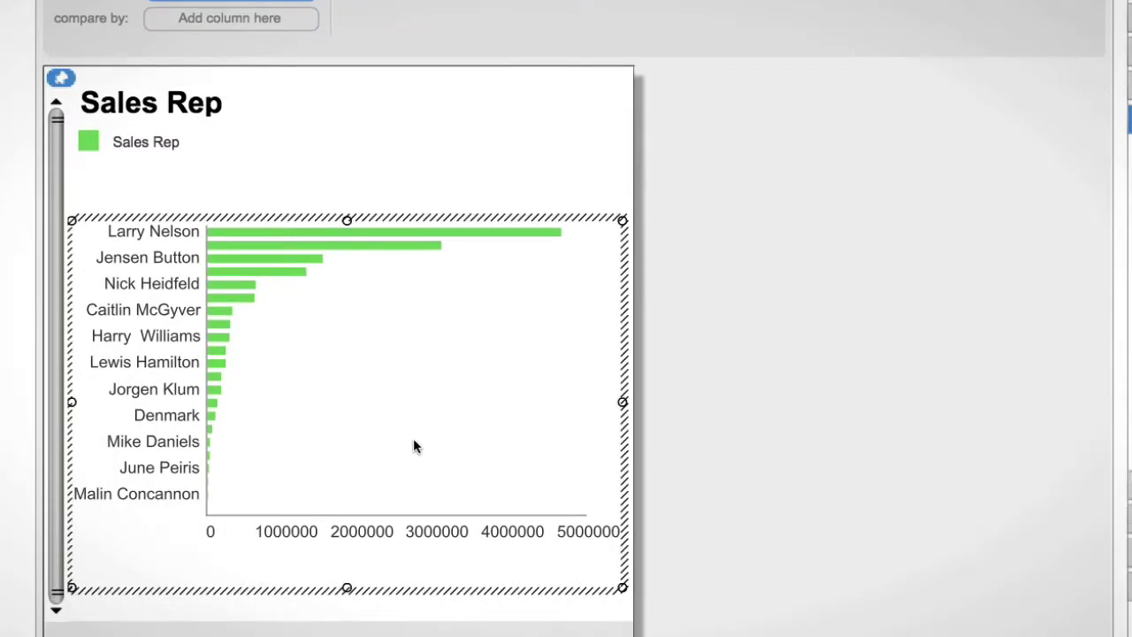
{"action": "left_click_drag", "start_coordinate": [347, 588], "coordinate": [342, 620]}
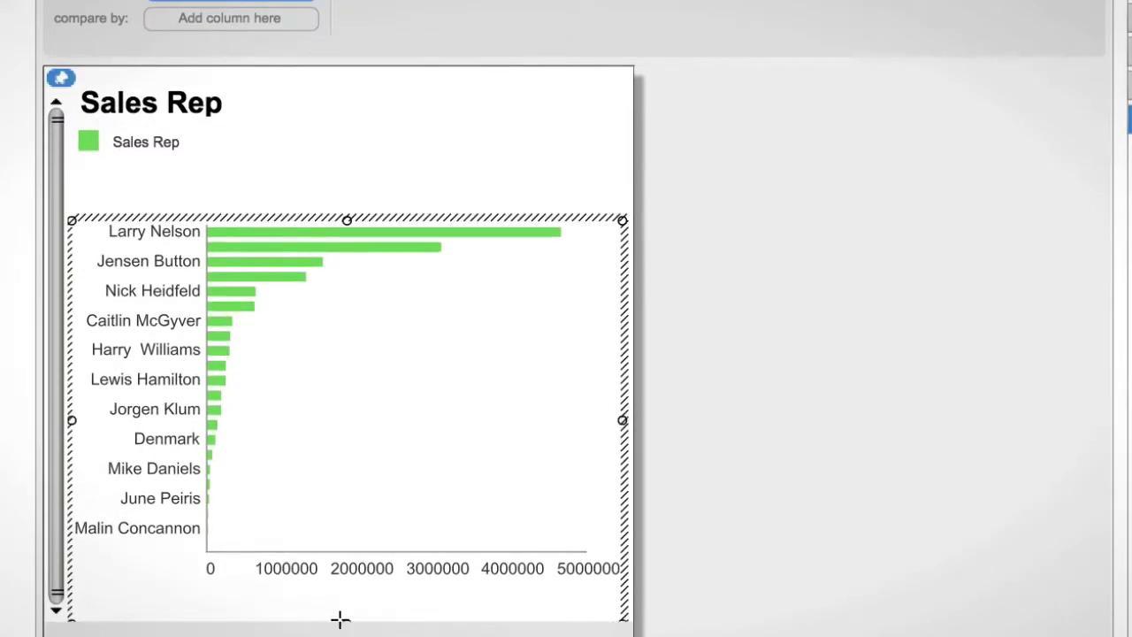
{"action": "left_click_drag", "start_coordinate": [348, 219], "coordinate": [332, 176]}
{"action": "left_click_drag", "start_coordinate": [623, 395], "coordinate": [630, 395]}
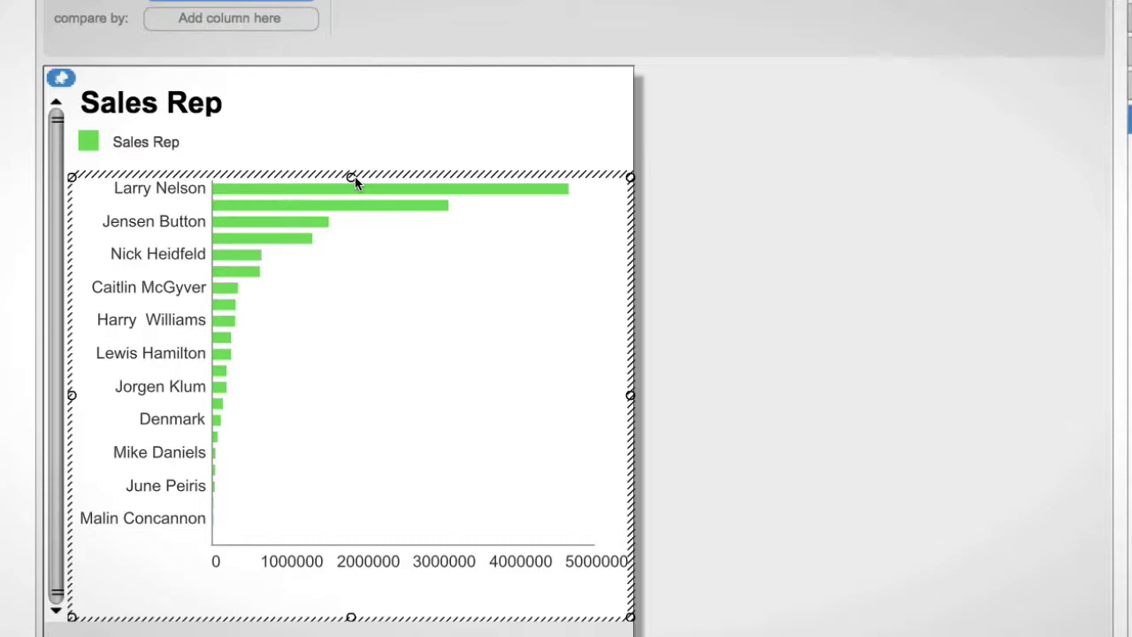
{"action": "left_click", "coordinate": [424, 158]}
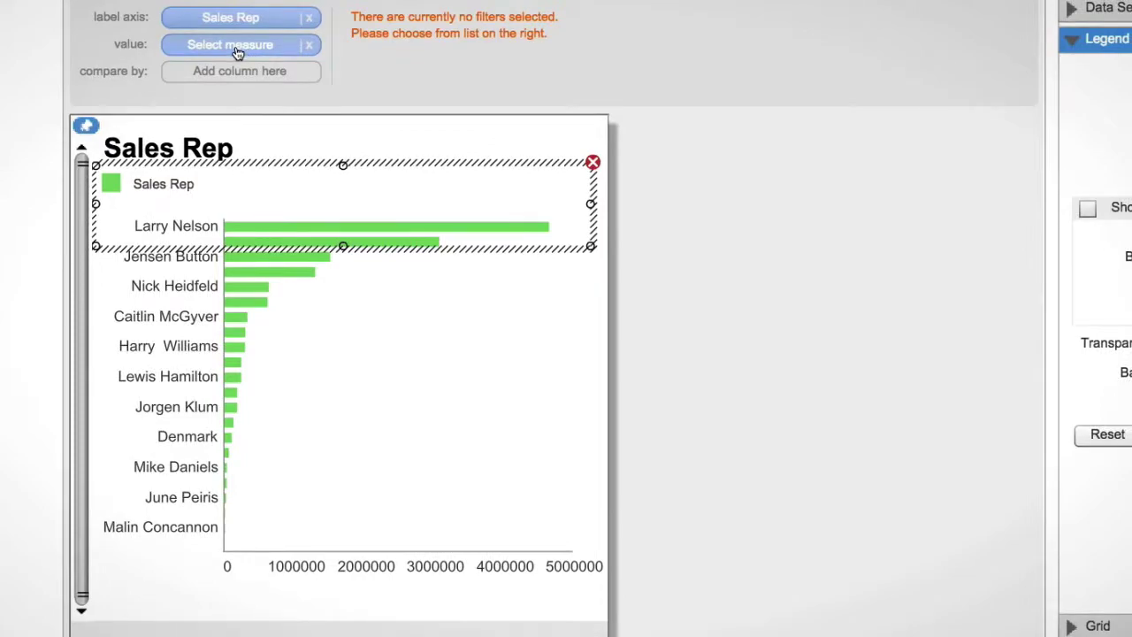
Step: Apply Amount as the measure for the chart's value
{"action": "left_click", "coordinate": [237, 53]}
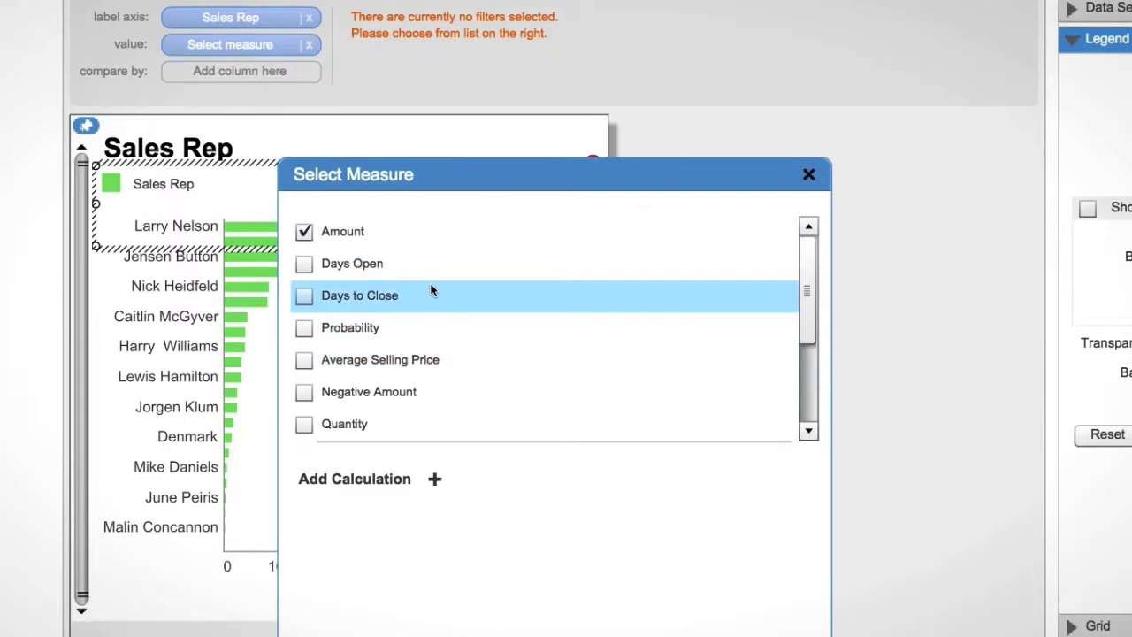
{"action": "scroll", "coordinate": [714, 234], "scroll_direction": "down", "scroll_amount": 1}
{"action": "scroll", "coordinate": [713, 233], "scroll_direction": "up", "scroll_amount": 1}
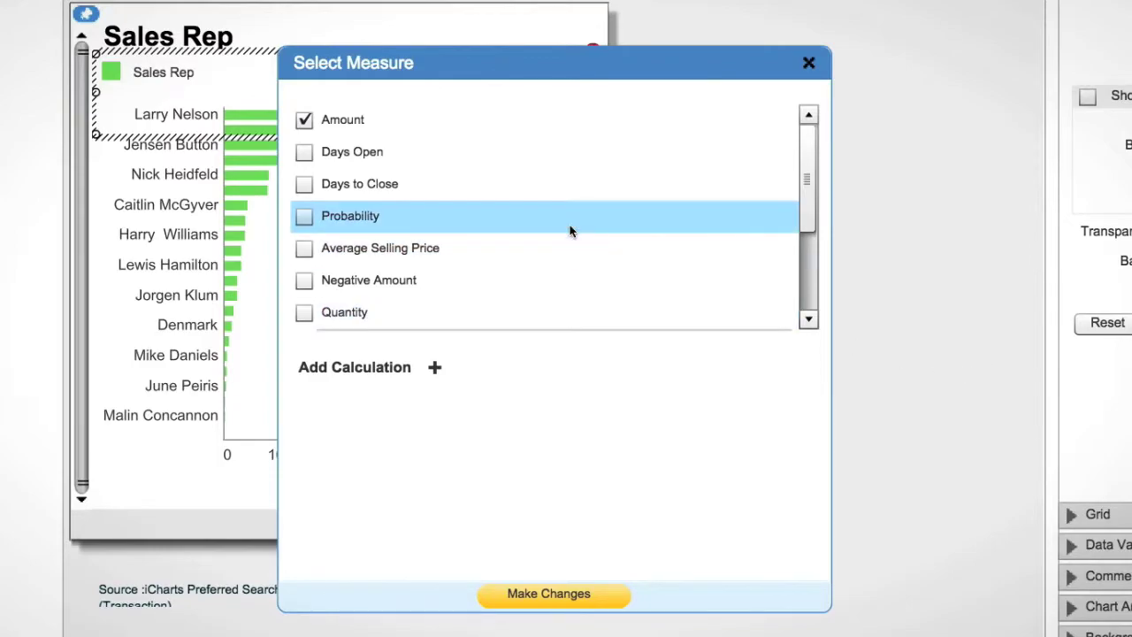
{"action": "left_click", "coordinate": [564, 610]}
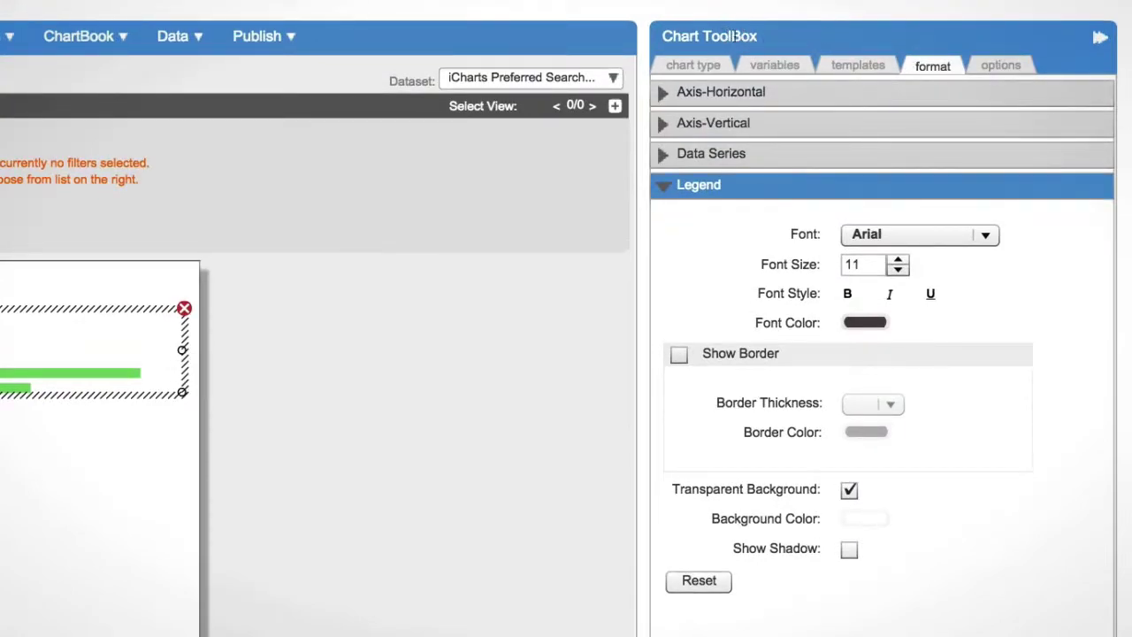
Step: Assign the Opportunity Status variable as the chart's compare-by column
{"action": "left_click", "coordinate": [775, 65]}
{"action": "mouse_move", "coordinate": [829, 235]}
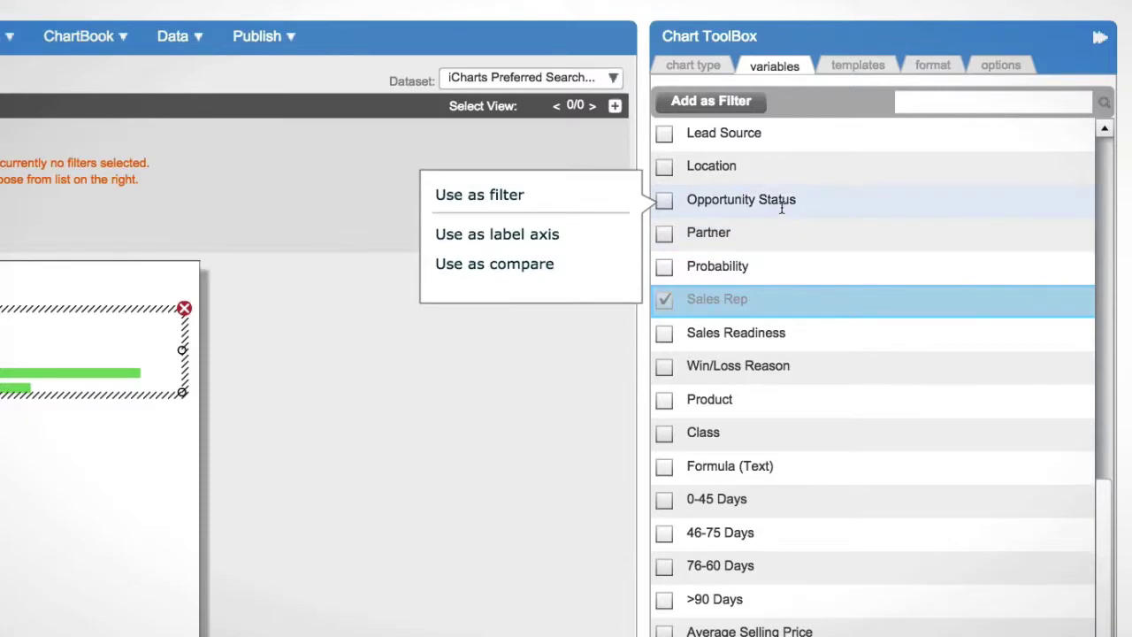
{"action": "left_click_drag", "start_coordinate": [782, 207], "coordinate": [251, 219]}
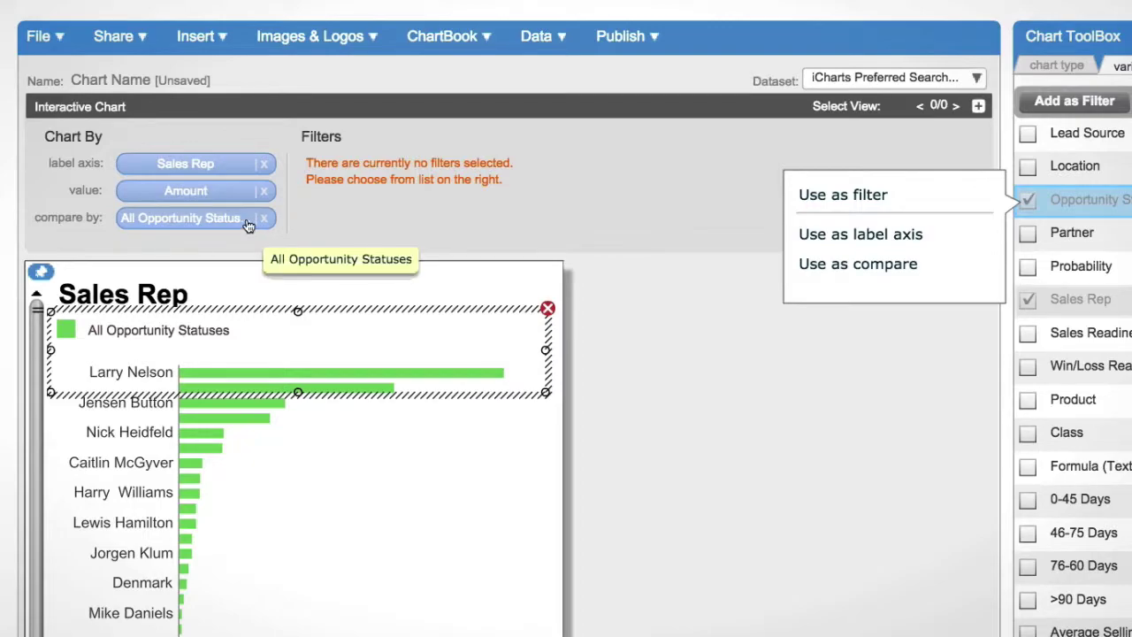
Step: Compare by all individual Opportunity Status entries except - None -, and apply the changes to the chart
{"action": "left_click", "coordinate": [249, 221]}
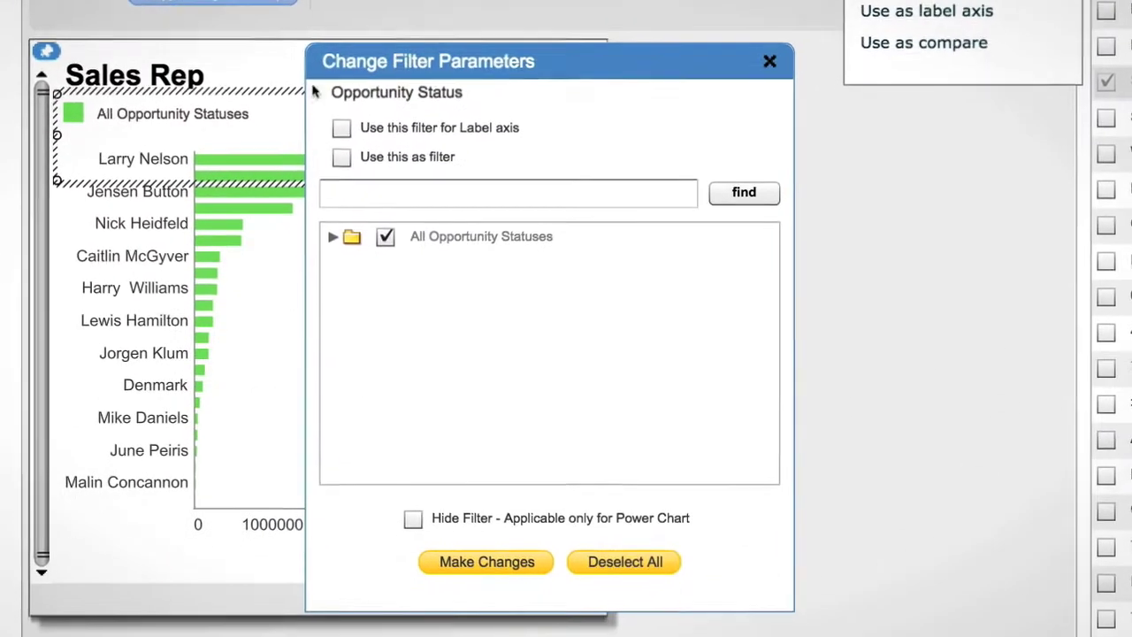
{"action": "left_click", "coordinate": [334, 234]}
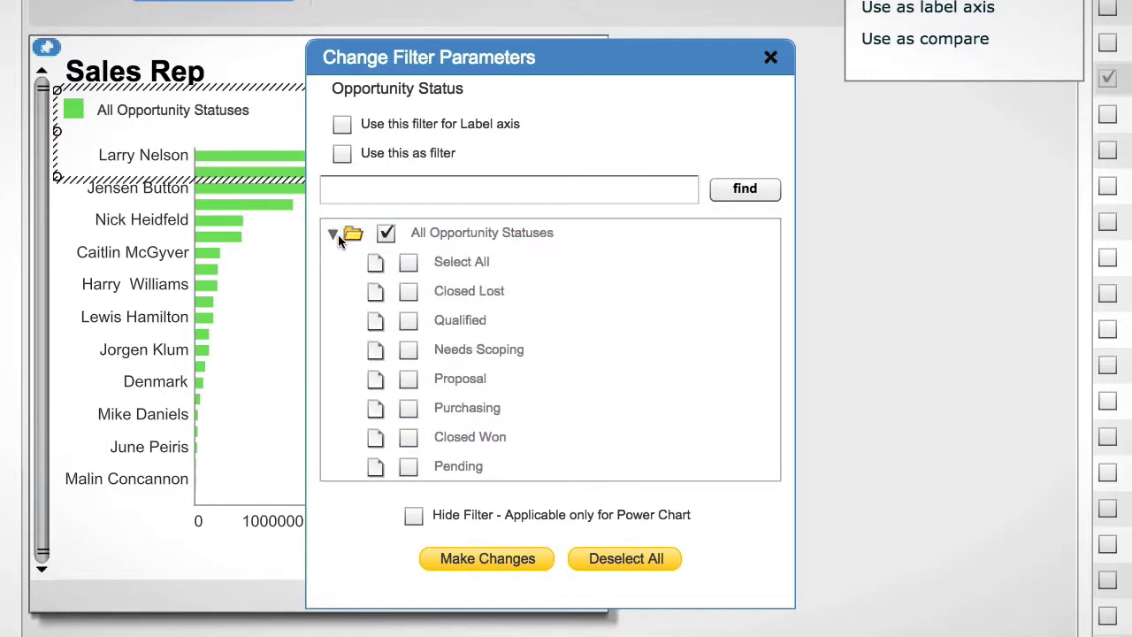
{"action": "left_click", "coordinate": [408, 263]}
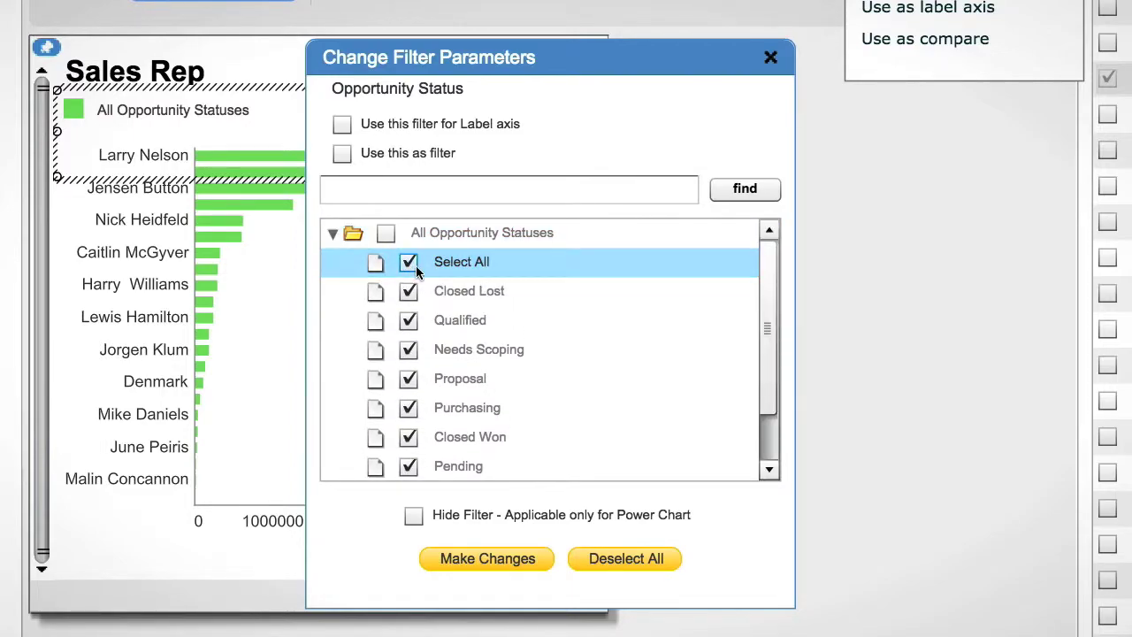
{"action": "left_click_drag", "start_coordinate": [776, 284], "coordinate": [773, 334]}
{"action": "left_click", "coordinate": [408, 437]}
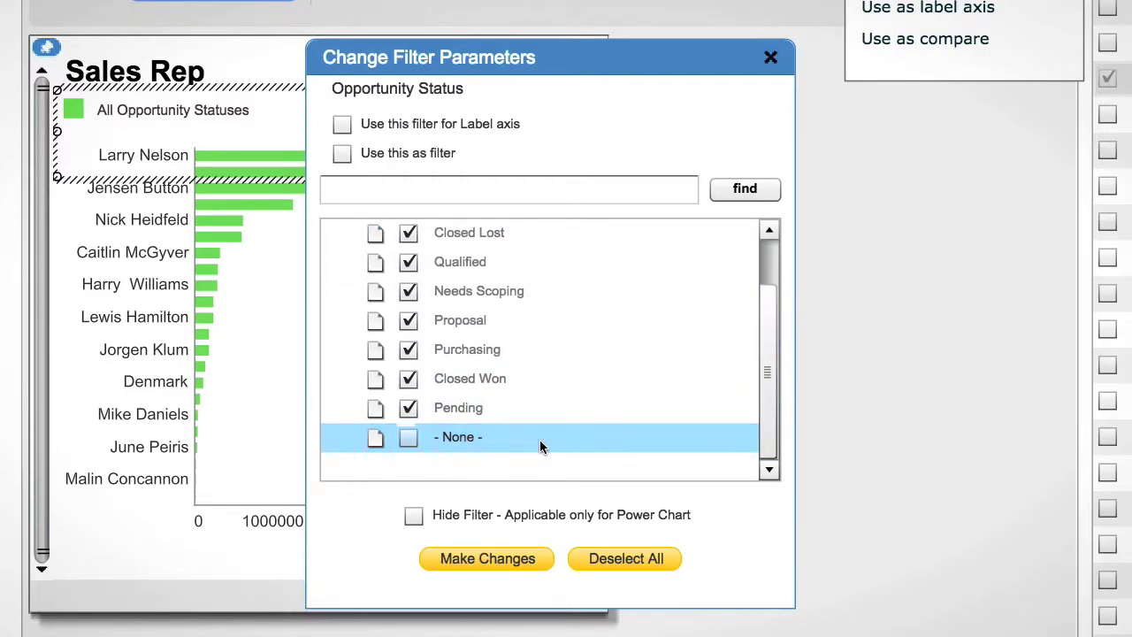
{"action": "left_click", "coordinate": [482, 558]}
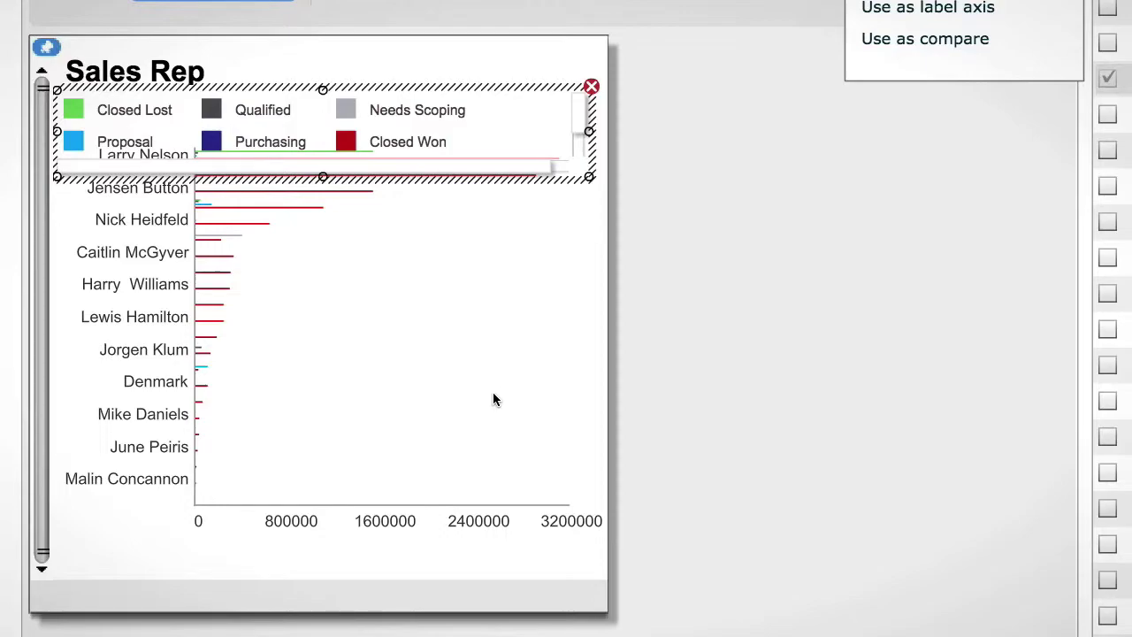
Step: Move the bar chart area down below the legend and extend the legend box downward to fit all its status entries
{"action": "left_click", "coordinate": [484, 383]}
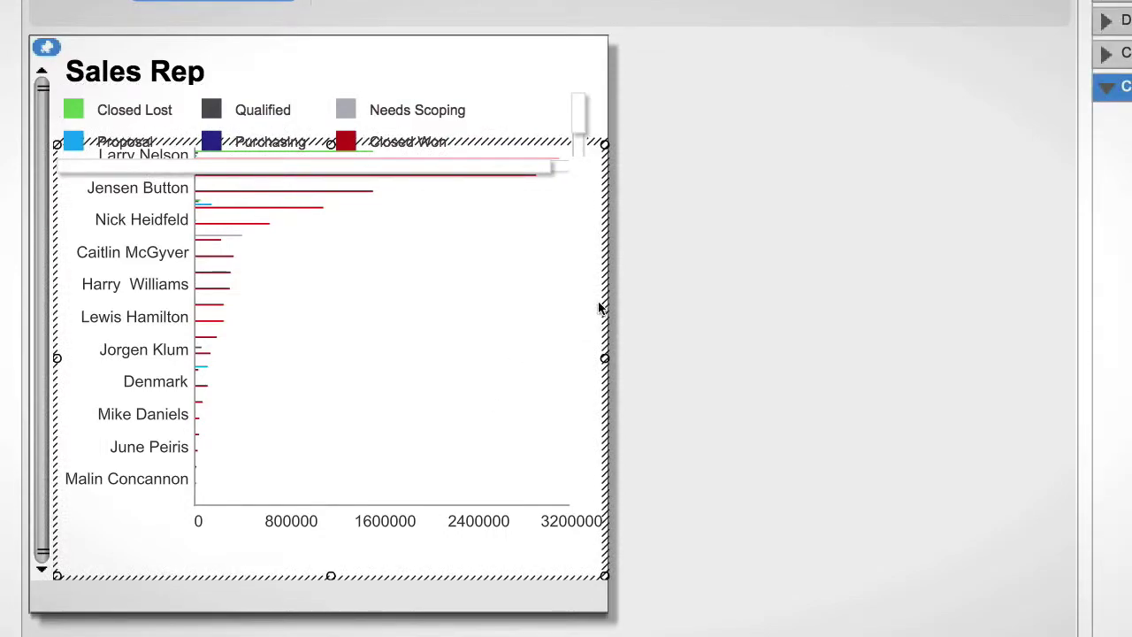
{"action": "left_click_drag", "start_coordinate": [600, 305], "coordinate": [584, 344]}
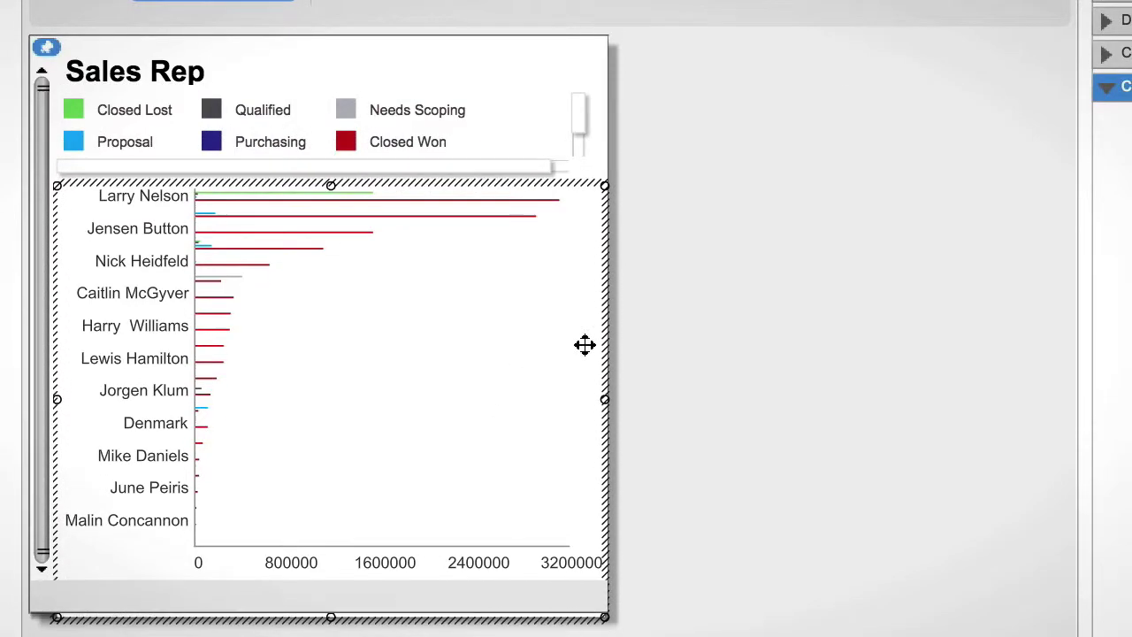
{"action": "left_click", "coordinate": [420, 154]}
{"action": "left_click_drag", "start_coordinate": [323, 173], "coordinate": [322, 201]}
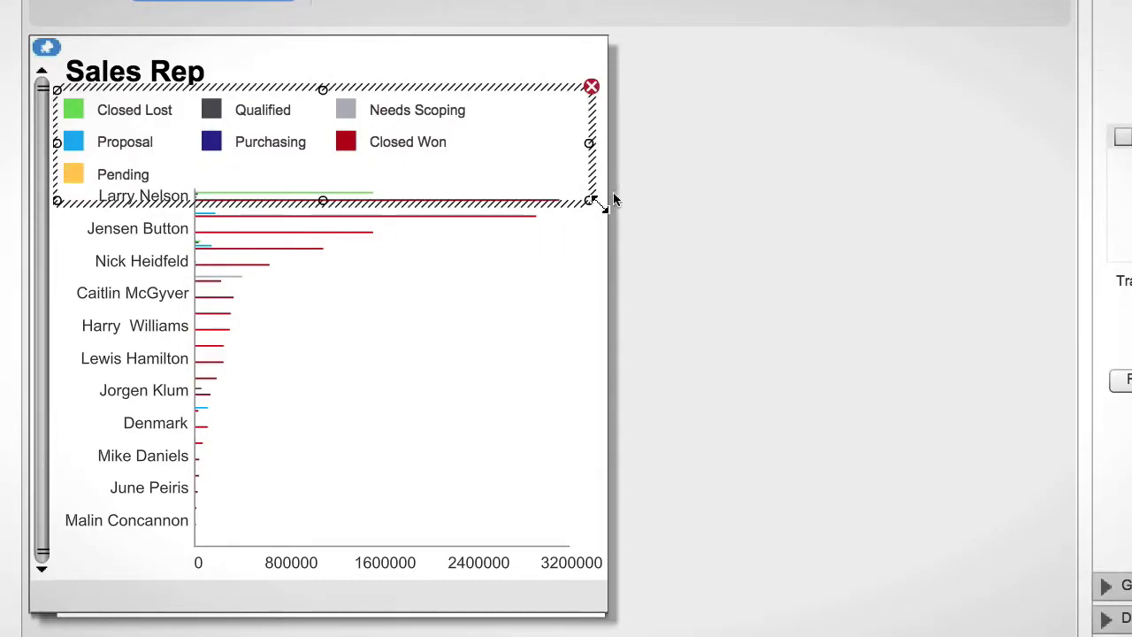
{"action": "left_click", "coordinate": [638, 166]}
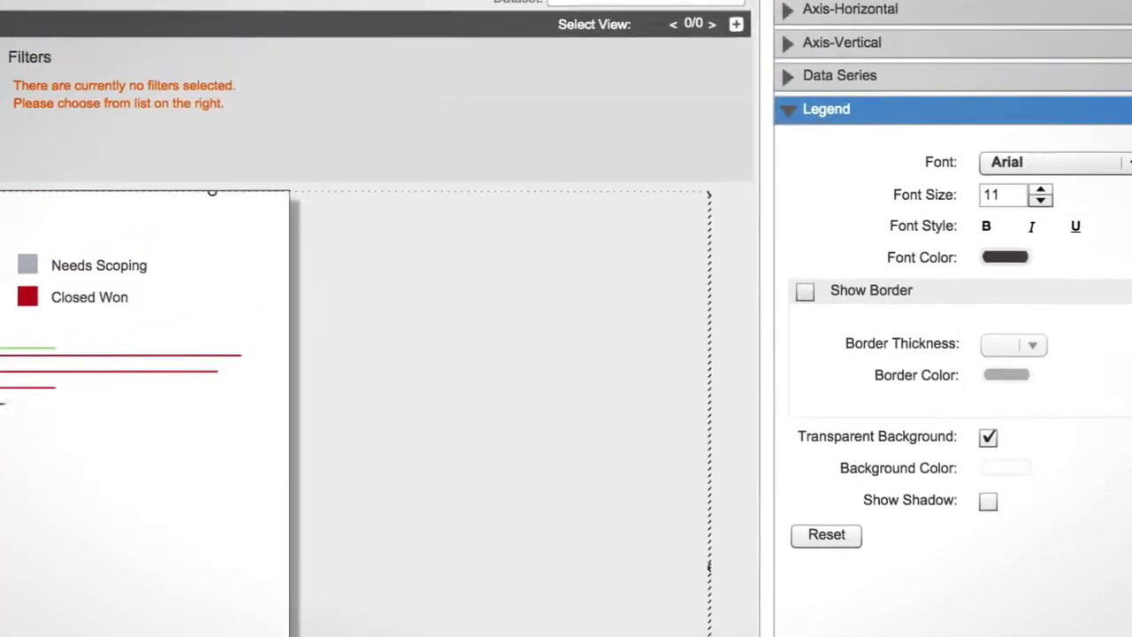
Step: Change the chart type to Stacked Bar
{"action": "left_click", "coordinate": [1131, 0]}
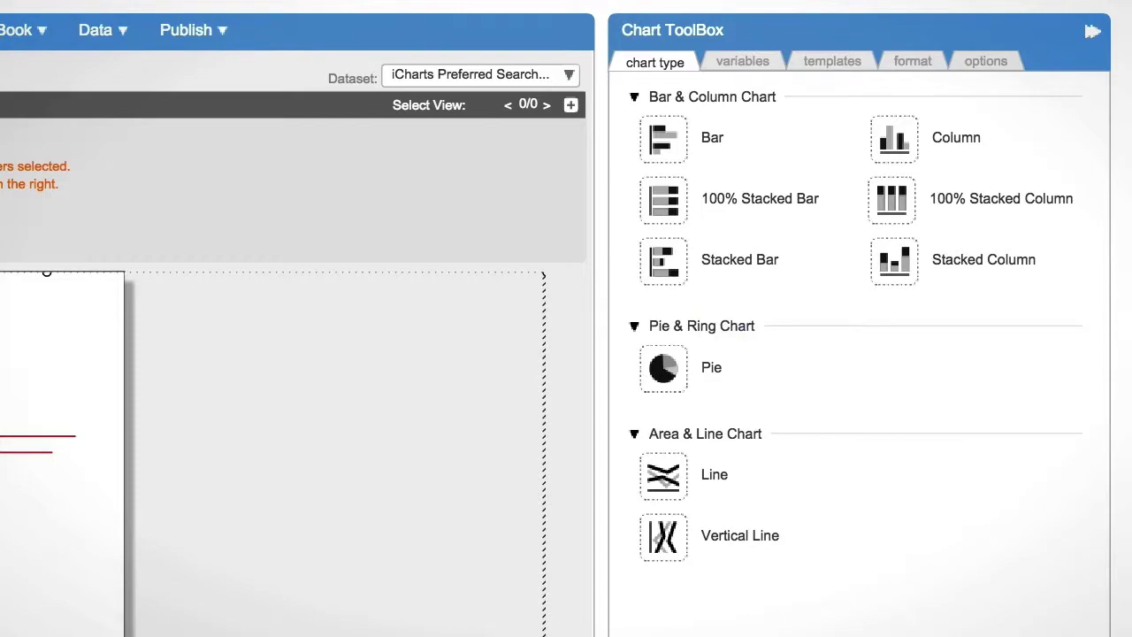
{"action": "left_click", "coordinate": [676, 271]}
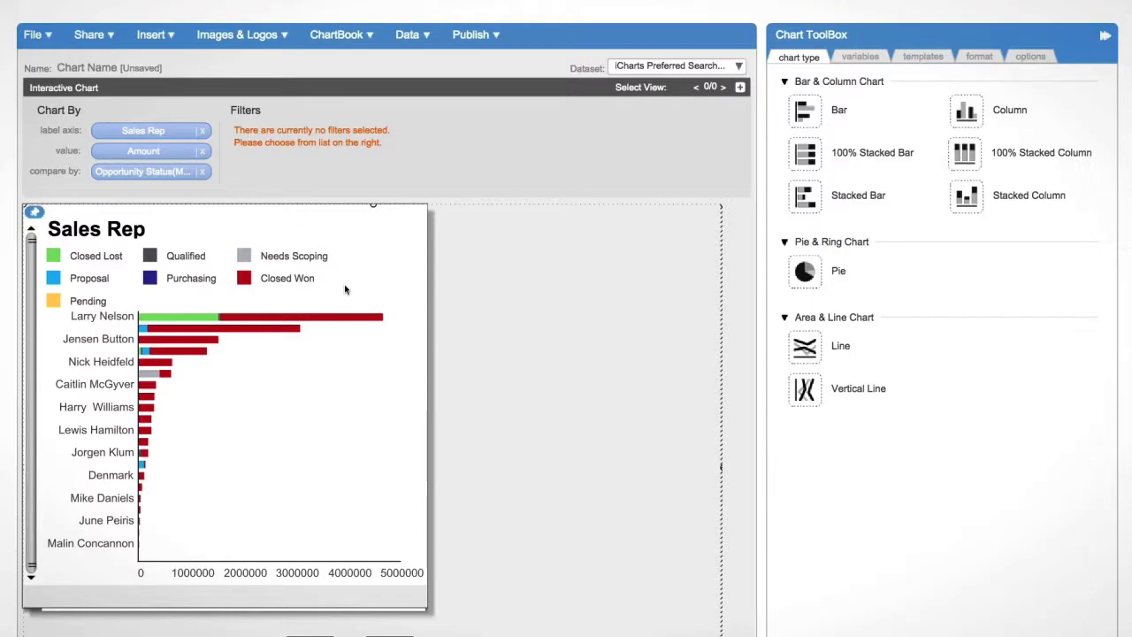
Step: Add the Period variable as a filter on the chart
{"action": "left_click", "coordinate": [868, 59]}
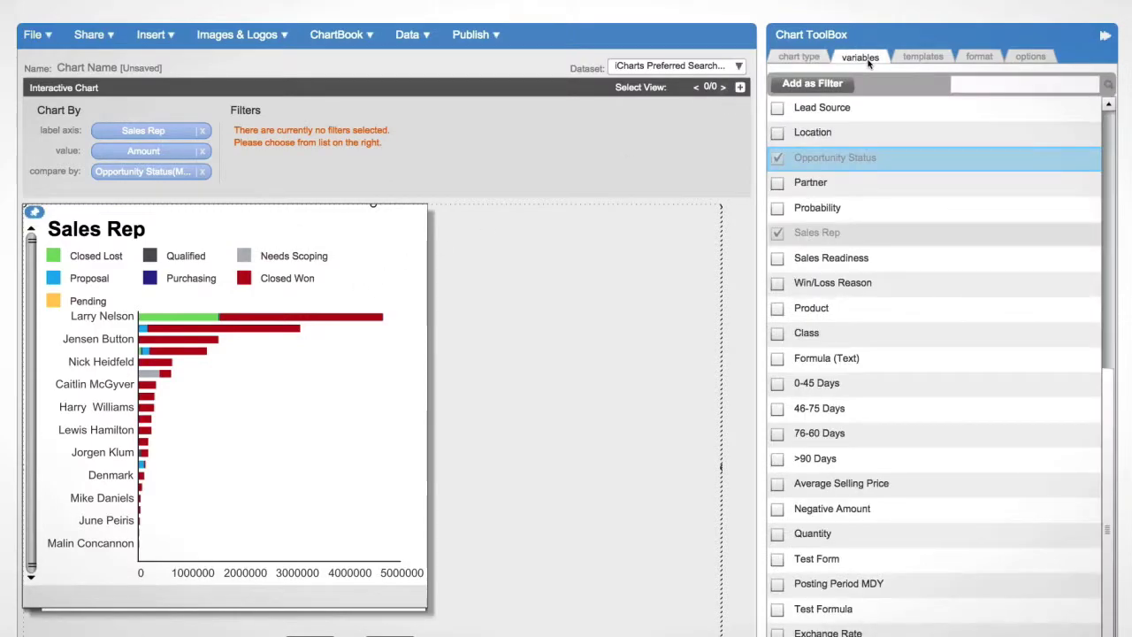
{"action": "mouse_move", "coordinate": [889, 316]}
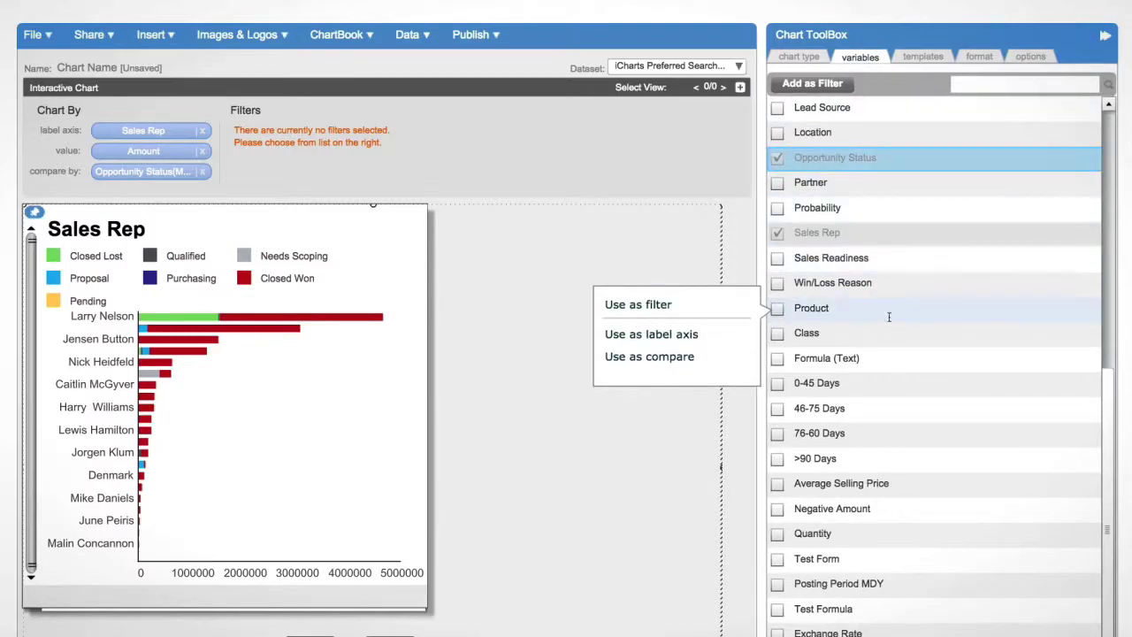
{"action": "scroll", "coordinate": [889, 323], "scroll_direction": "up", "scroll_amount": 5}
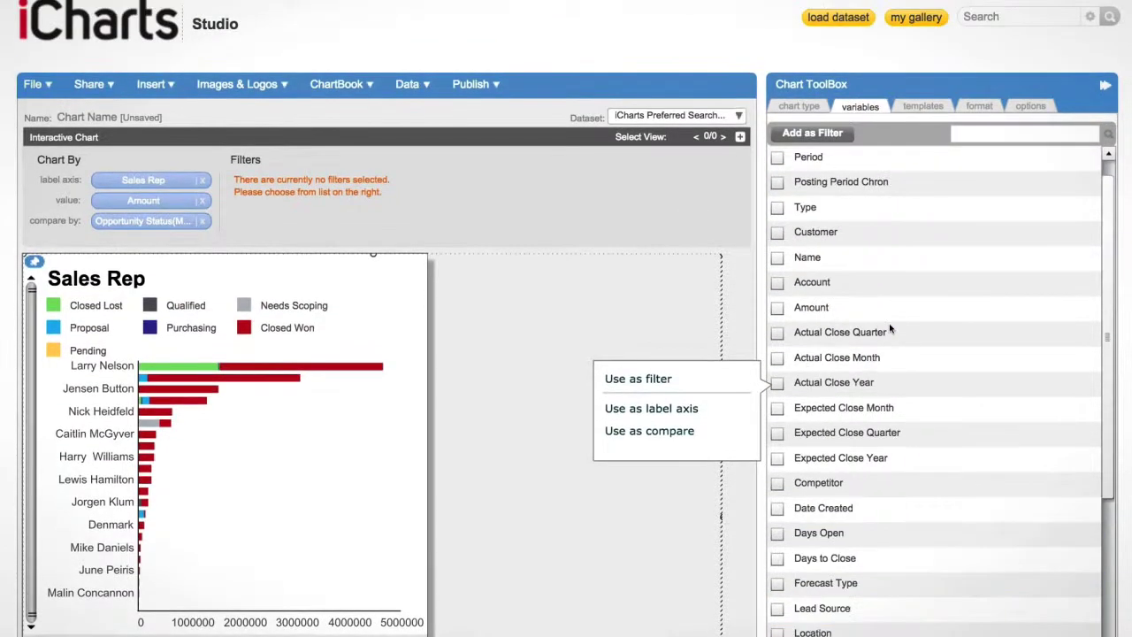
{"action": "scroll", "coordinate": [890, 327], "scroll_direction": "up", "scroll_amount": 1}
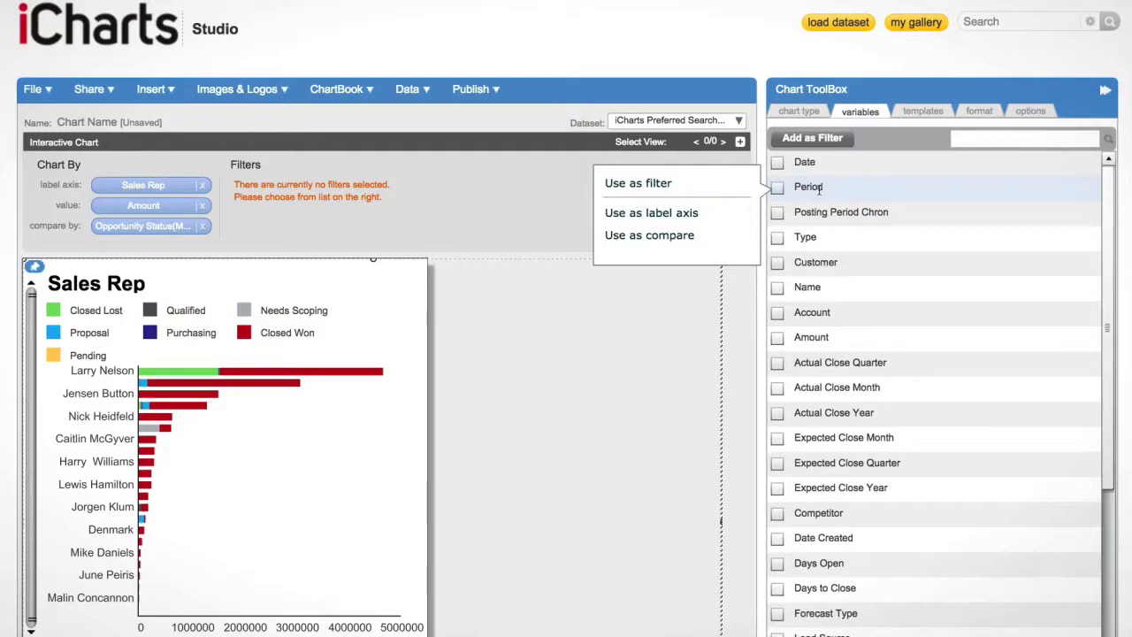
{"action": "left_click_drag", "start_coordinate": [820, 187], "coordinate": [388, 201]}
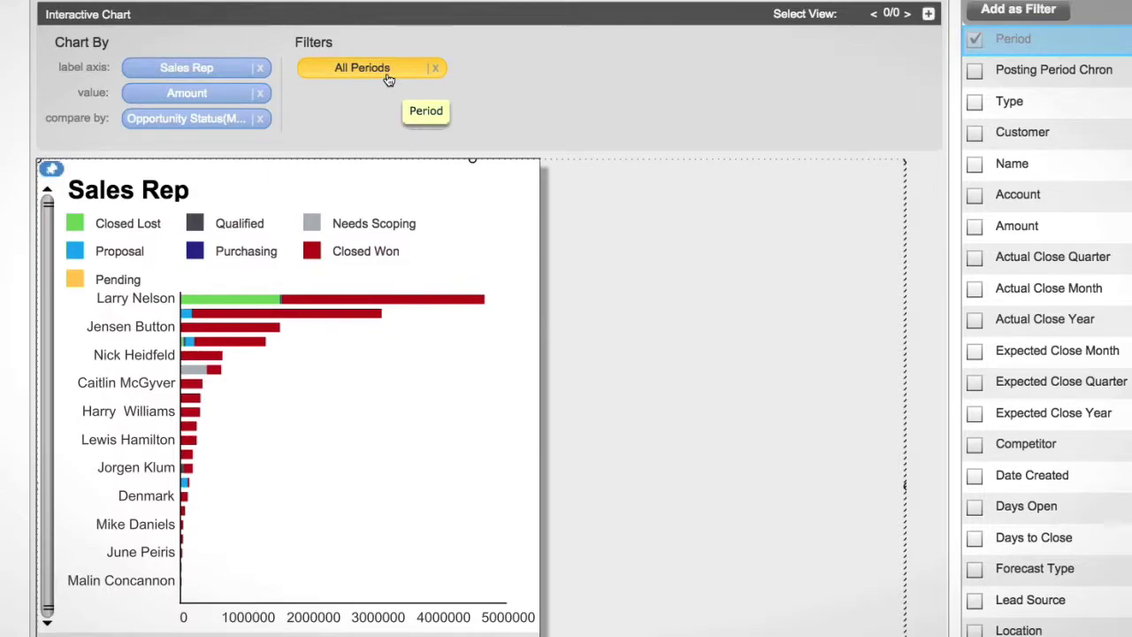
Step: Limit the Period filter to Oct 2014, Nov 2014 and Dec 2014, and apply the changes to the chart
{"action": "left_click", "coordinate": [388, 80]}
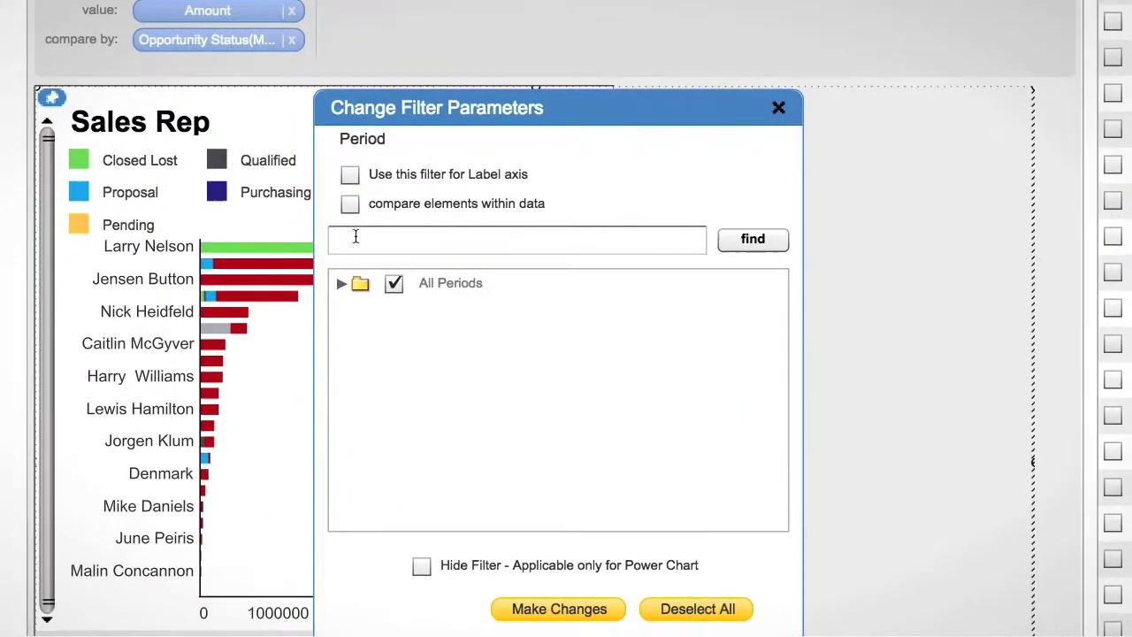
{"action": "left_click", "coordinate": [340, 287]}
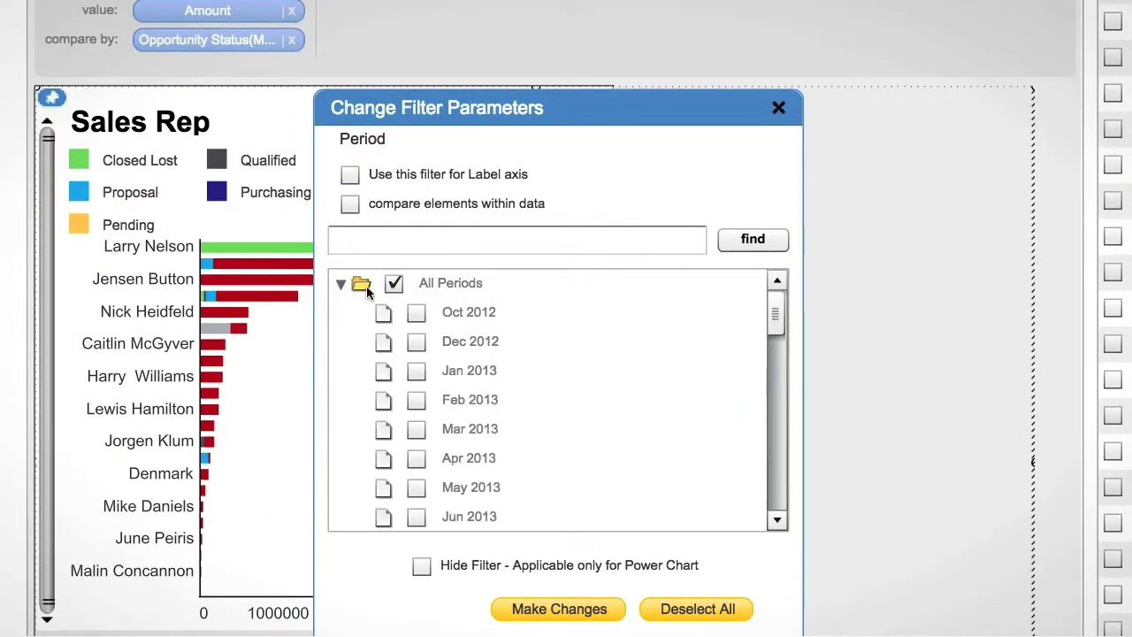
{"action": "left_click_drag", "start_coordinate": [775, 309], "coordinate": [753, 482]}
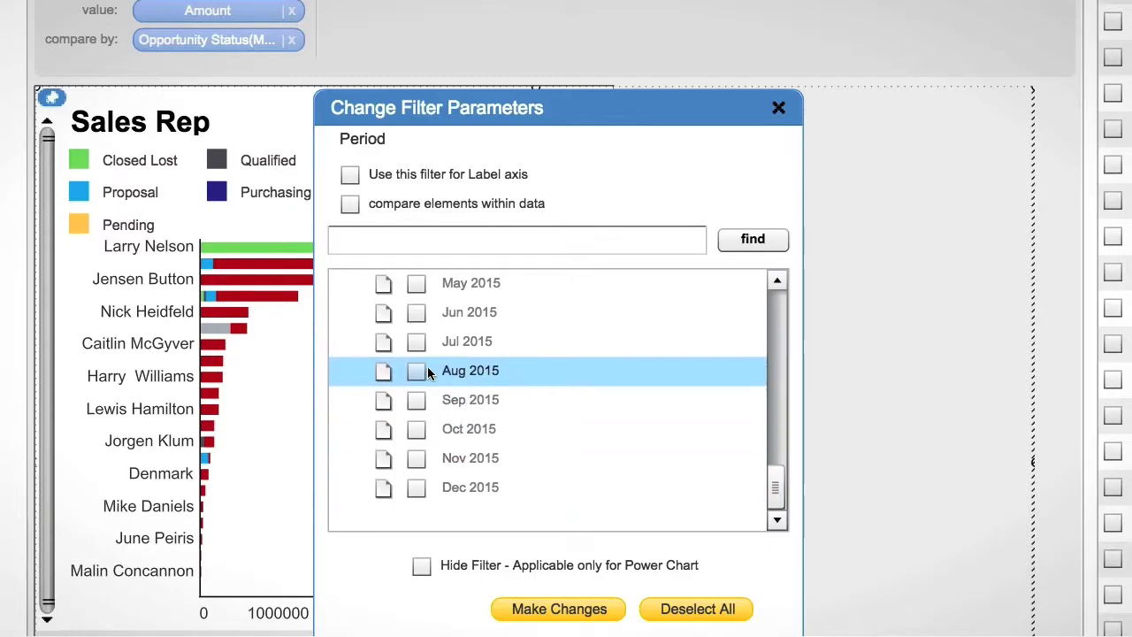
{"action": "left_click_drag", "start_coordinate": [777, 494], "coordinate": [777, 435]}
{"action": "left_click", "coordinate": [415, 311]}
{"action": "left_click", "coordinate": [416, 283]}
{"action": "left_click", "coordinate": [416, 343]}
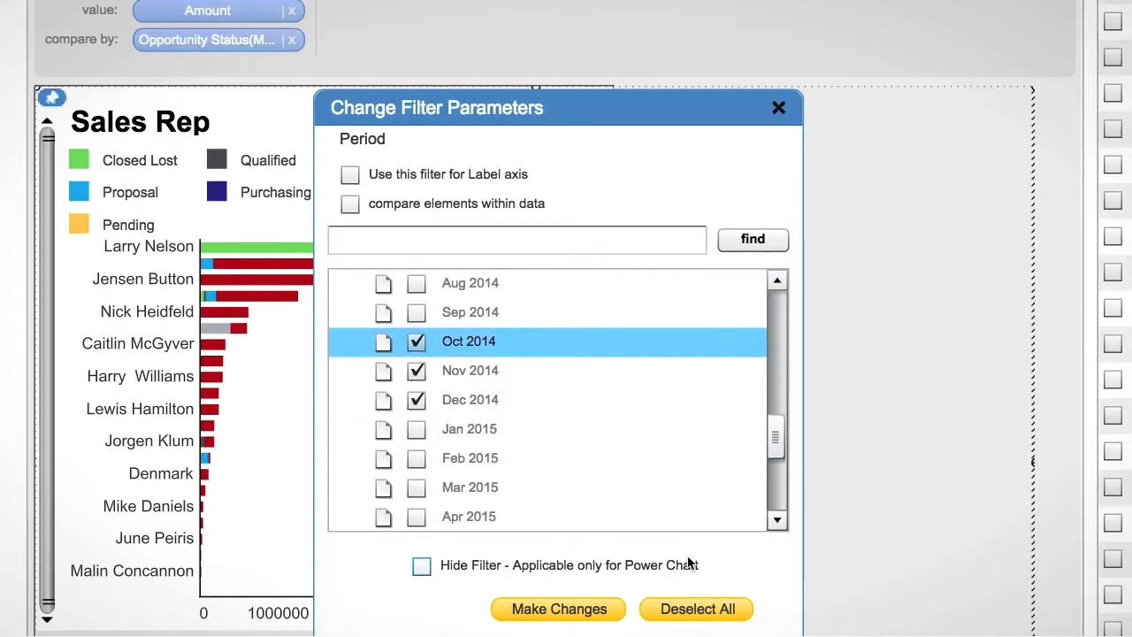
{"action": "left_click", "coordinate": [595, 606]}
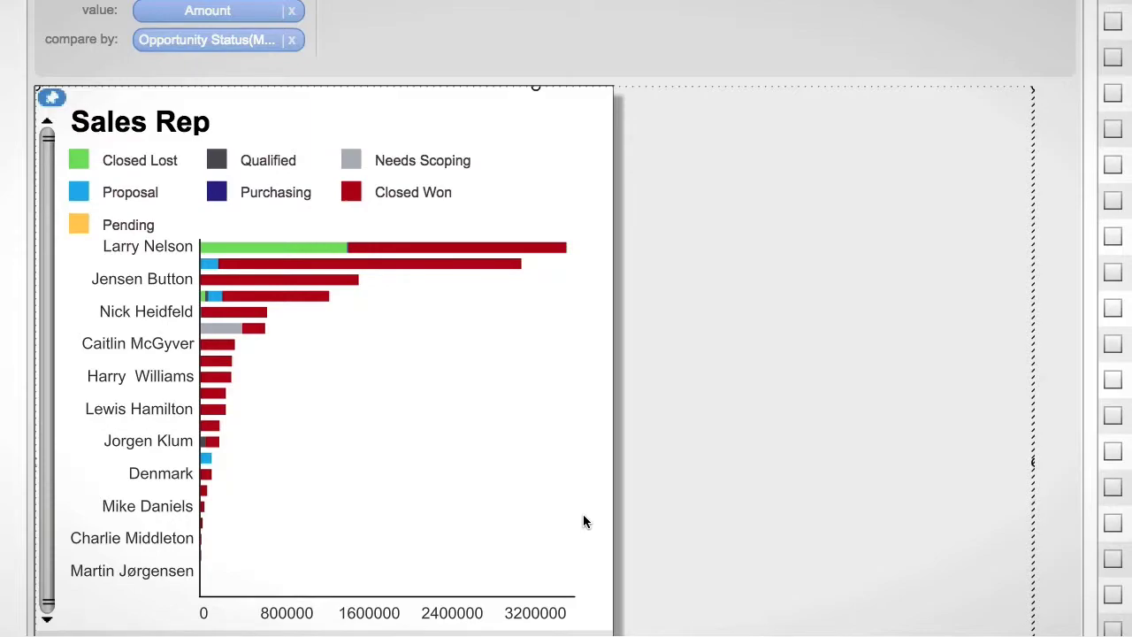
Step: Save the chart as "Onboarding Chart" using the Chart with Filters option
{"action": "scroll", "coordinate": [584, 503], "scroll_direction": "down", "scroll_amount": 2}
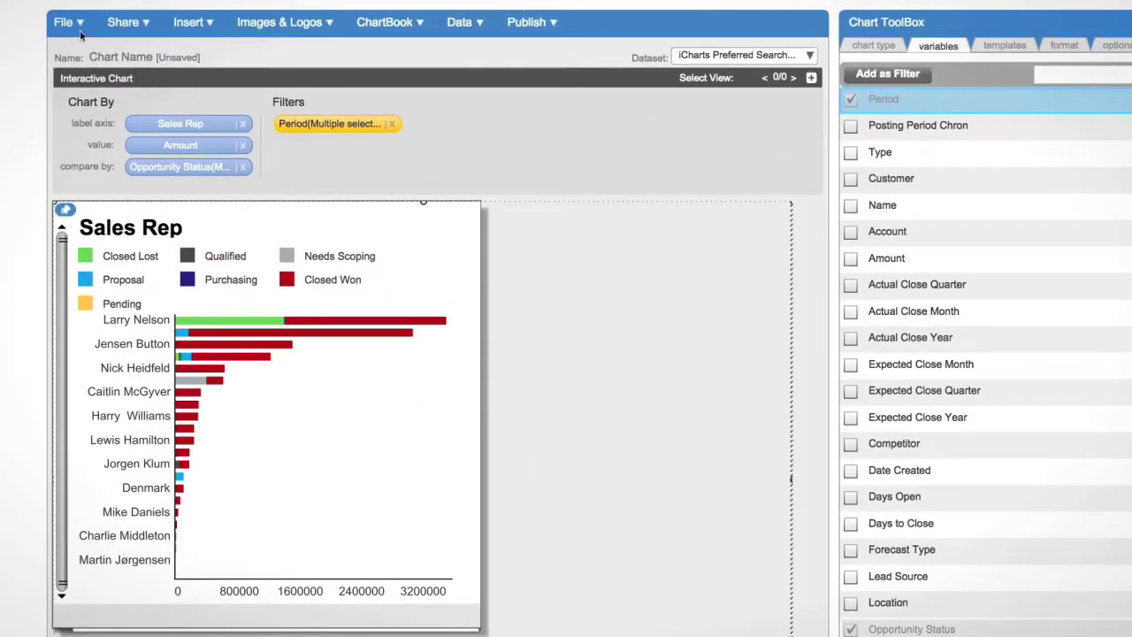
{"action": "left_click", "coordinate": [77, 31]}
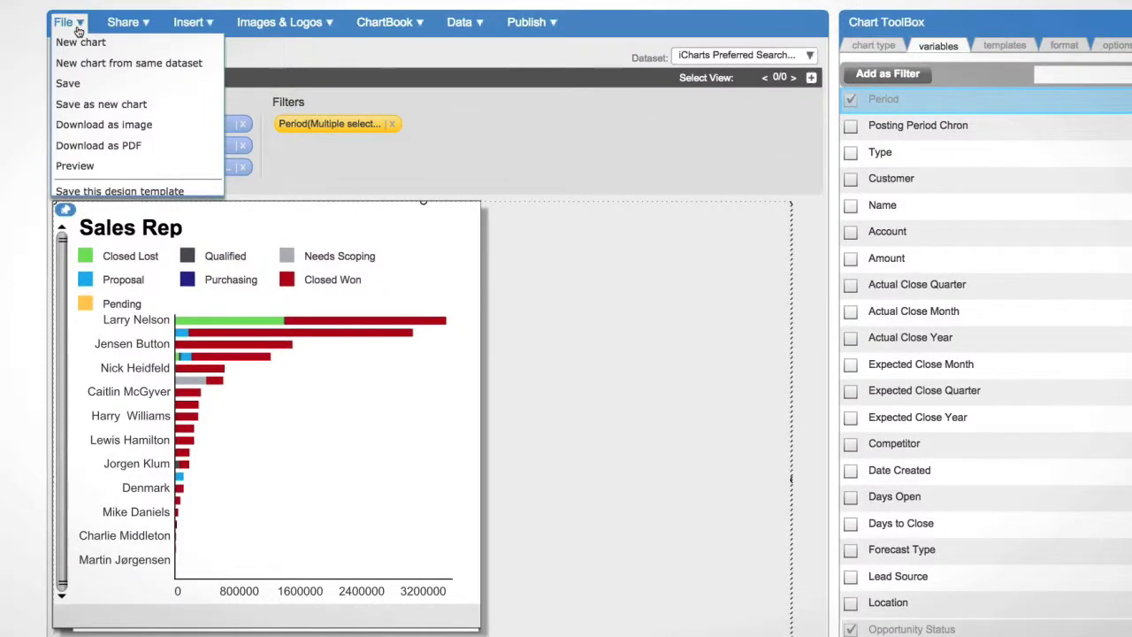
{"action": "left_click", "coordinate": [88, 80]}
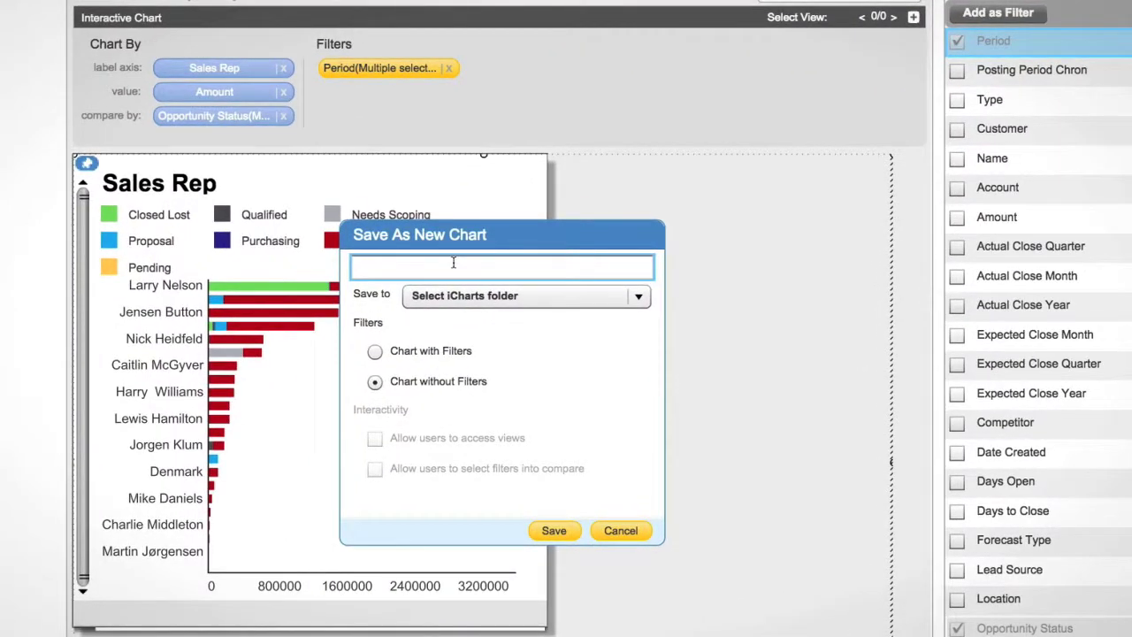
{"action": "type", "text": "Onboarding Chart"}
{"action": "left_click", "coordinate": [375, 351]}
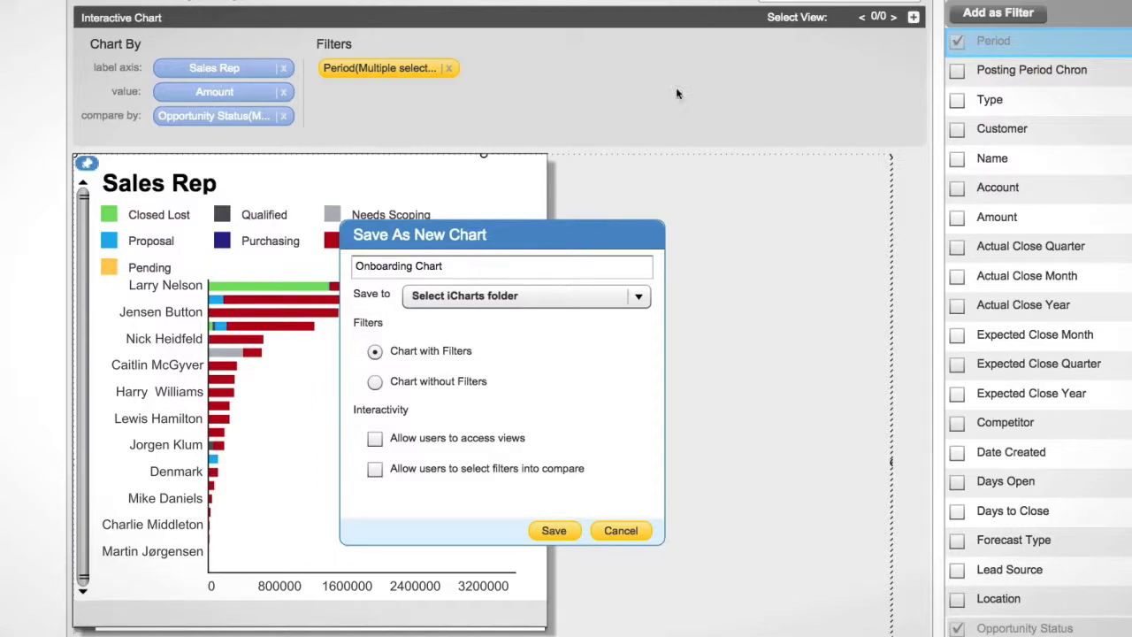
{"action": "left_click", "coordinate": [556, 532]}
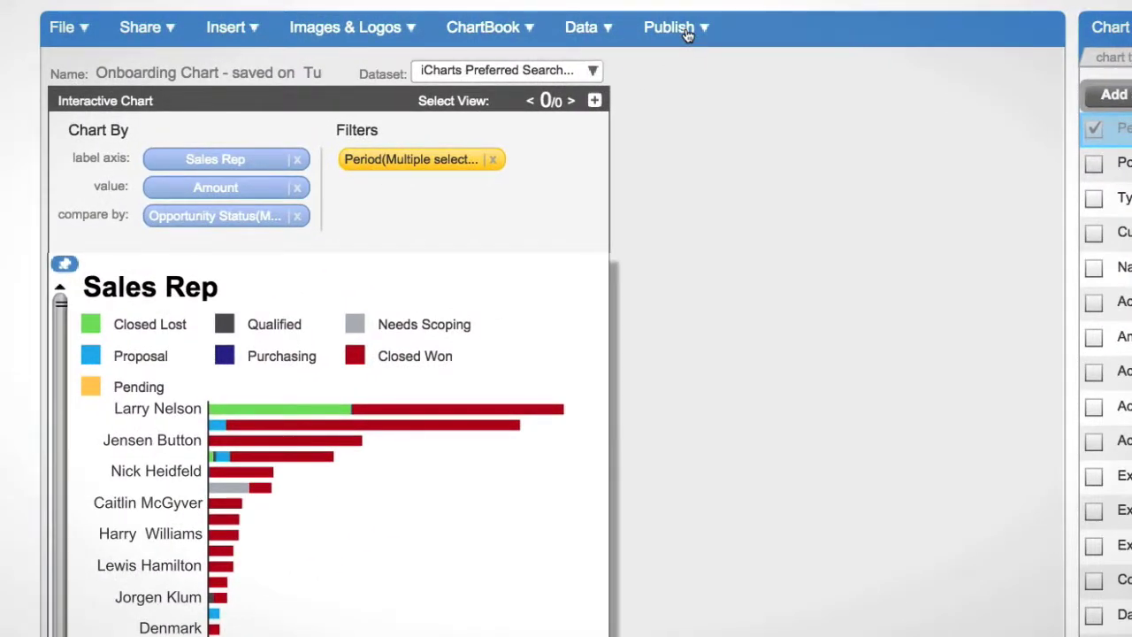
Step: Publish the chart to NetSuite in a new portlet named "Onboarding portlet" and dismiss the confirmation message
{"action": "left_click", "coordinate": [689, 33]}
{"action": "left_click", "coordinate": [688, 51]}
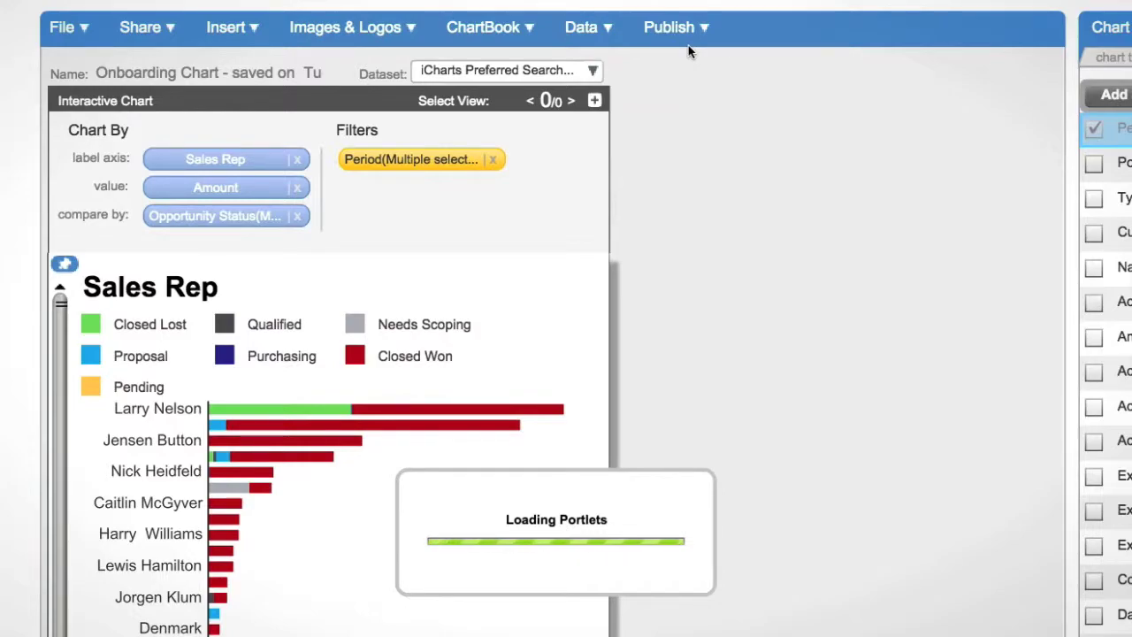
{"action": "left_click", "coordinate": [620, 562]}
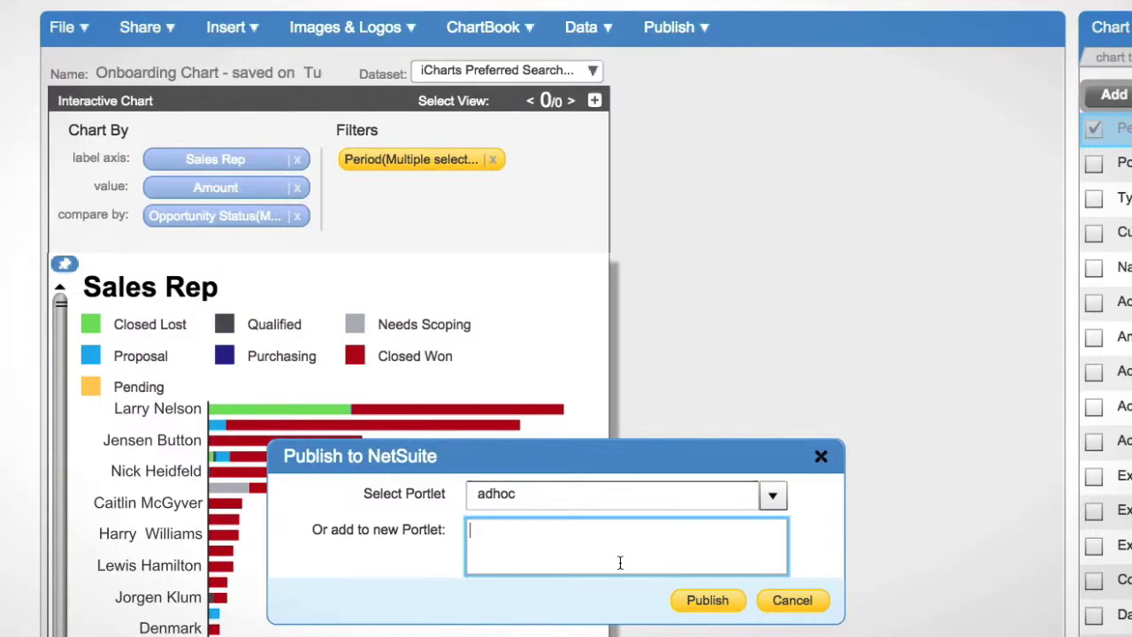
{"action": "type", "text": "Onboarding portlet"}
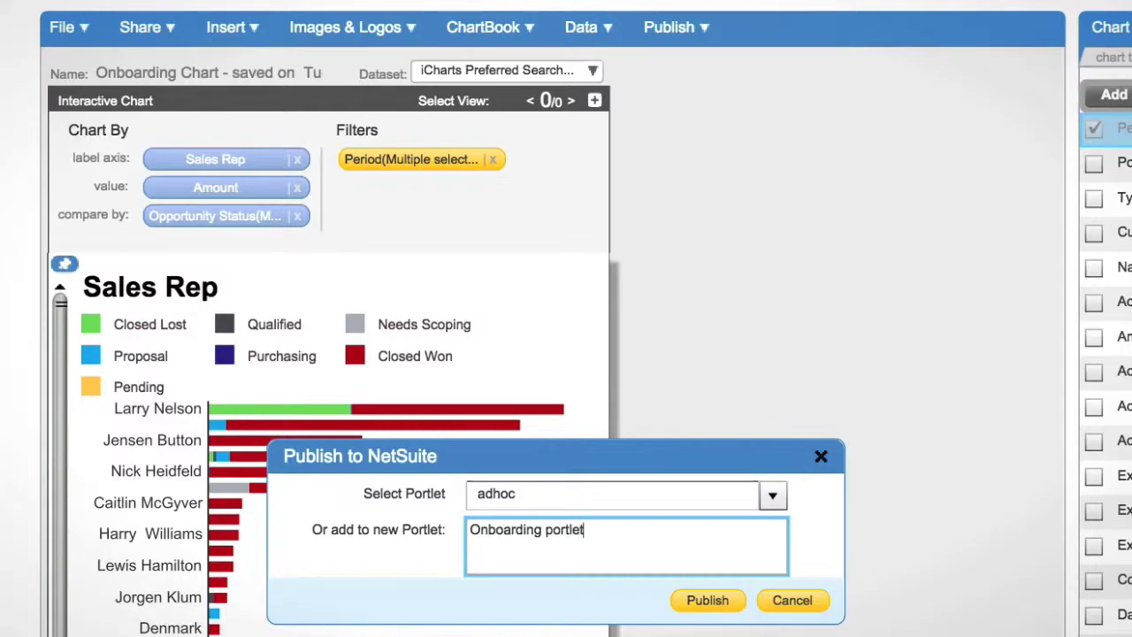
{"action": "left_click", "coordinate": [735, 603]}
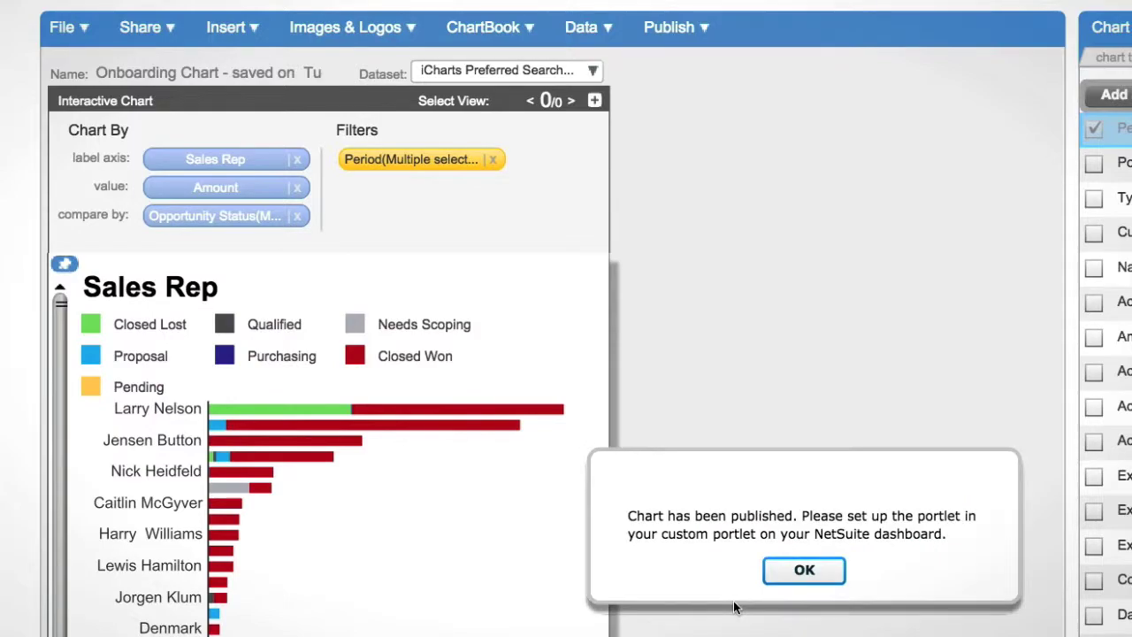
{"action": "left_click", "coordinate": [774, 573]}
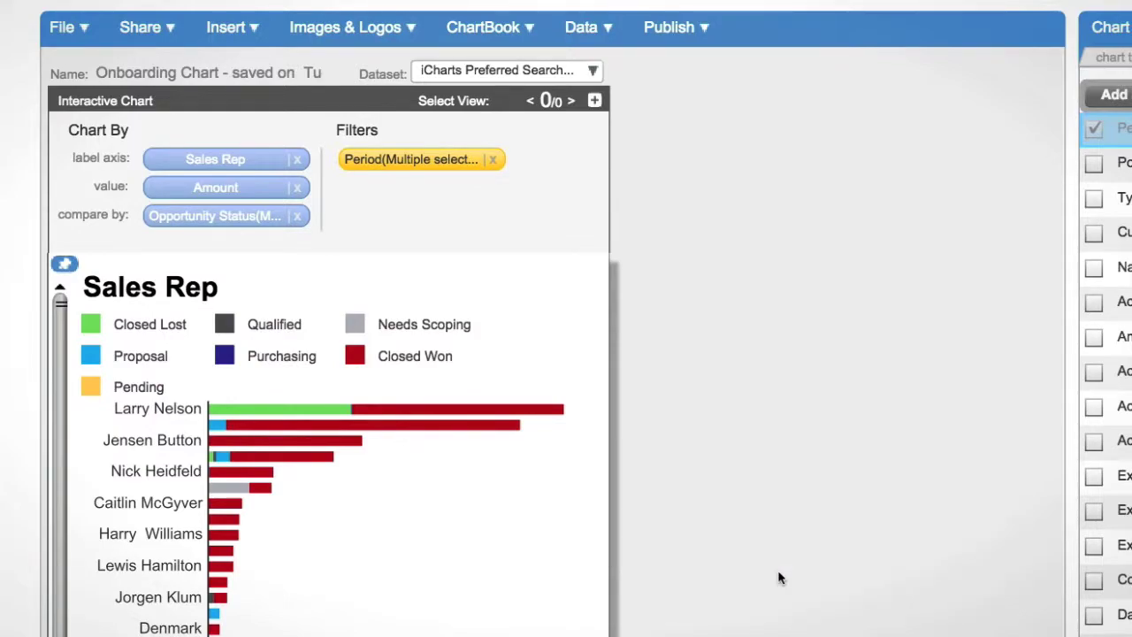